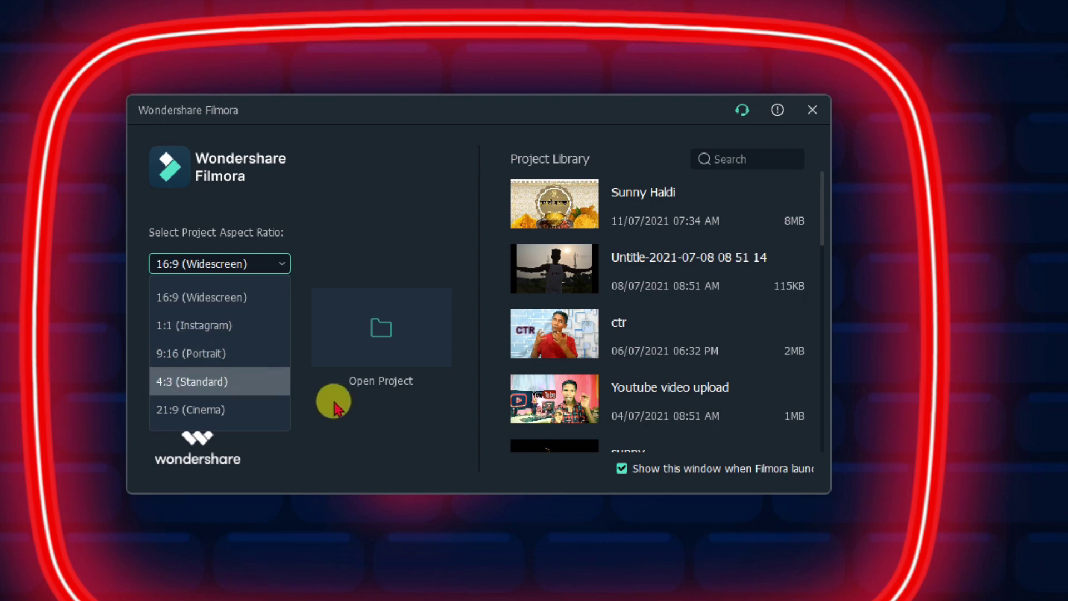
- Create a new project with the 16:9 (Widescreen) aspect ratio and dismiss the connection notice
left_click(334, 401)
left_click(231, 352)
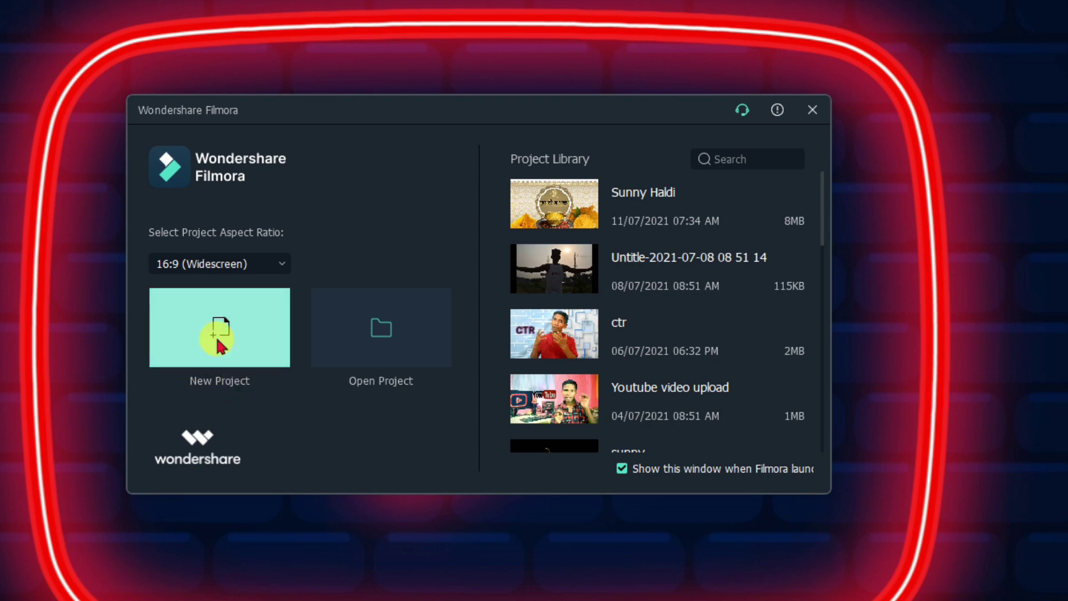
left_click(229, 353)
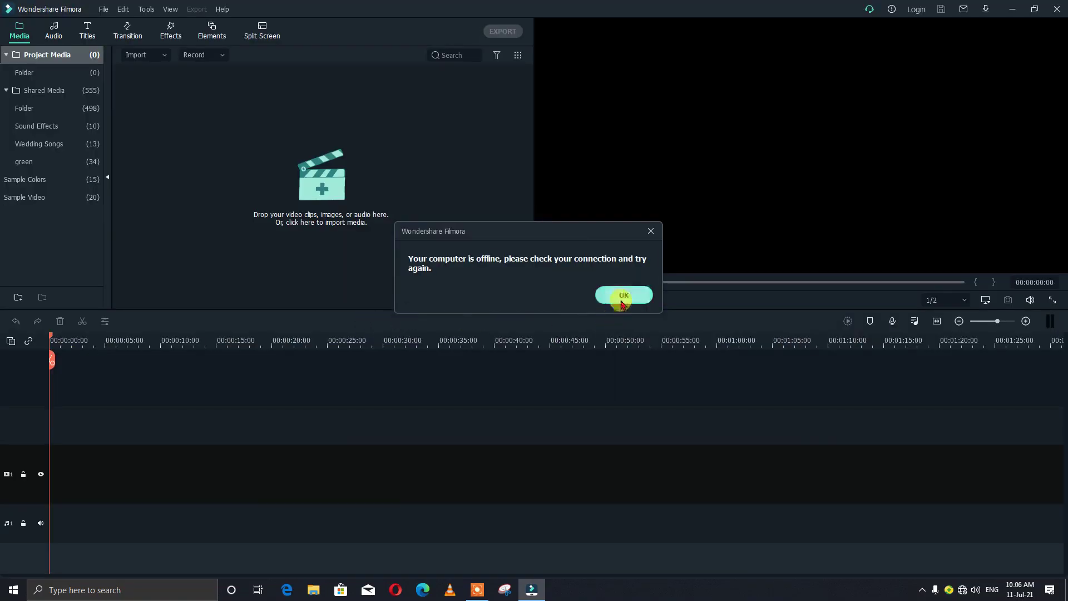
left_click(619, 303)
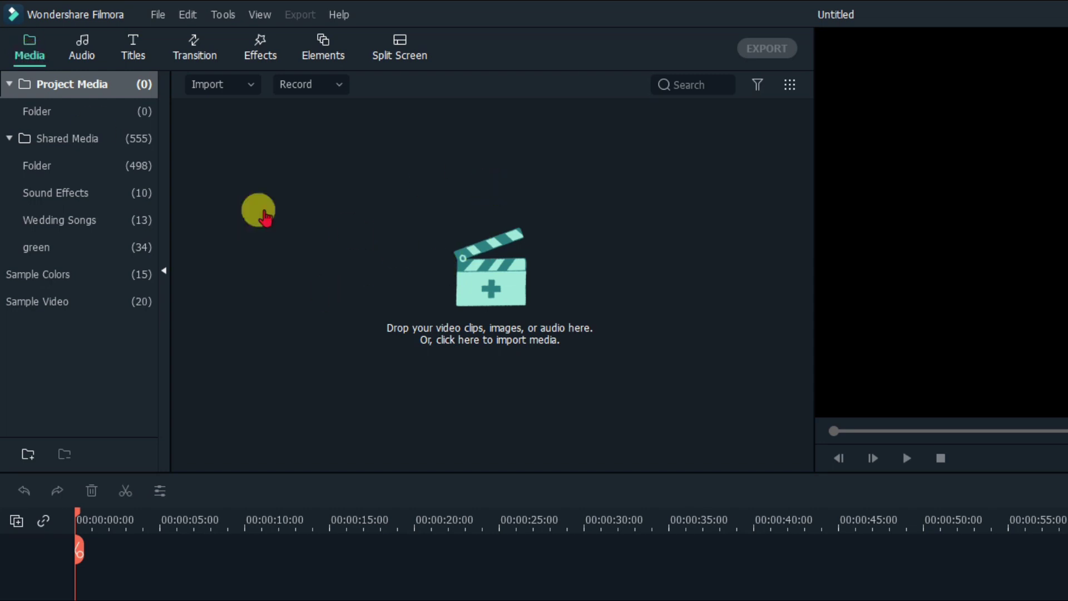
- Browse all the included audio tracks in the audio library
left_click(83, 52)
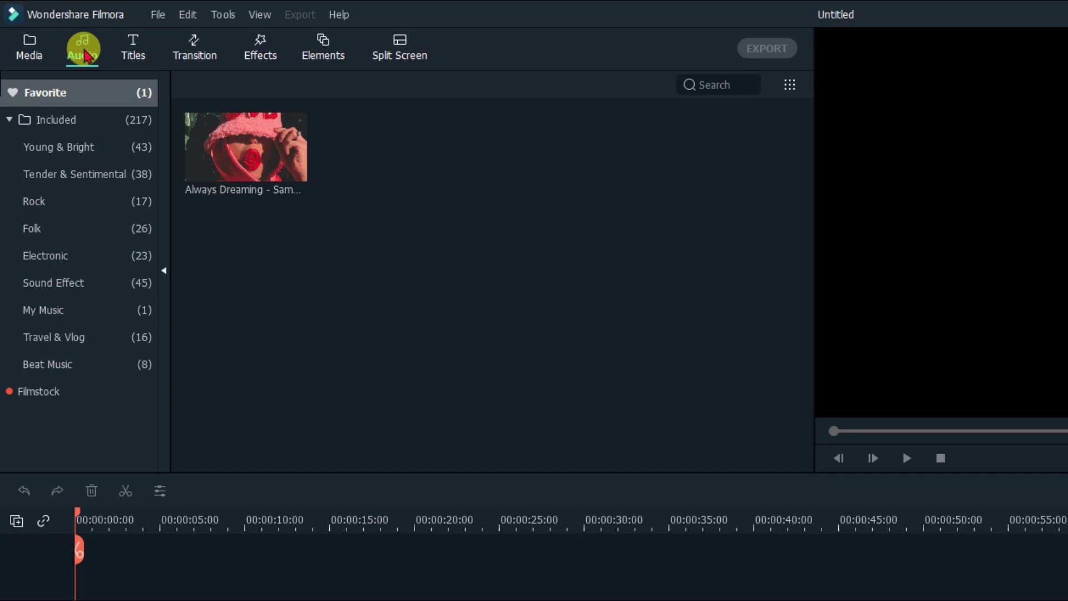
left_click(124, 119)
left_click(327, 251)
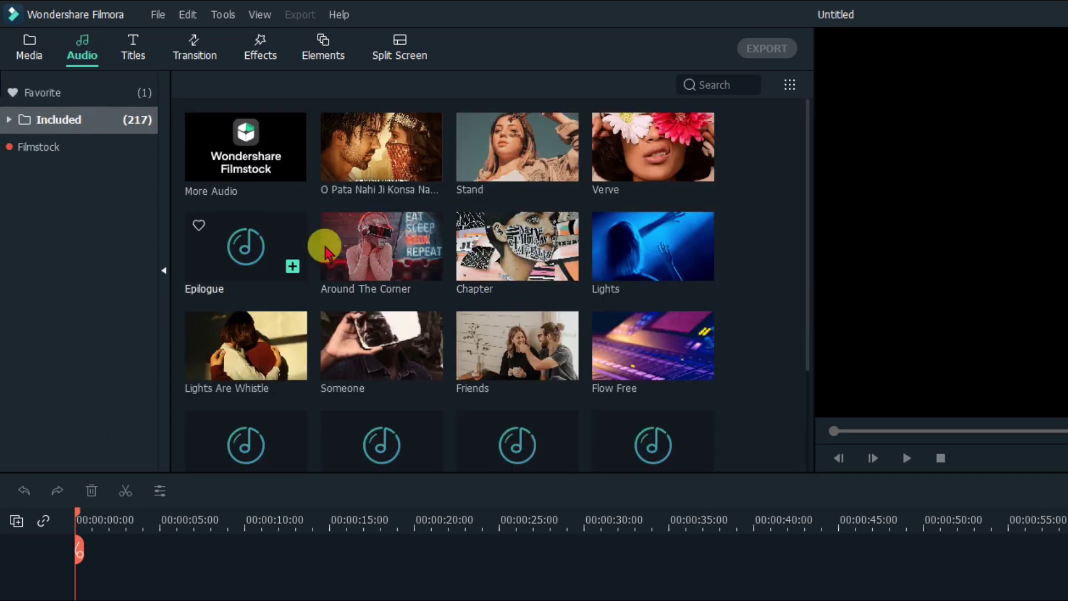
scroll(503, 248, "down", 15)
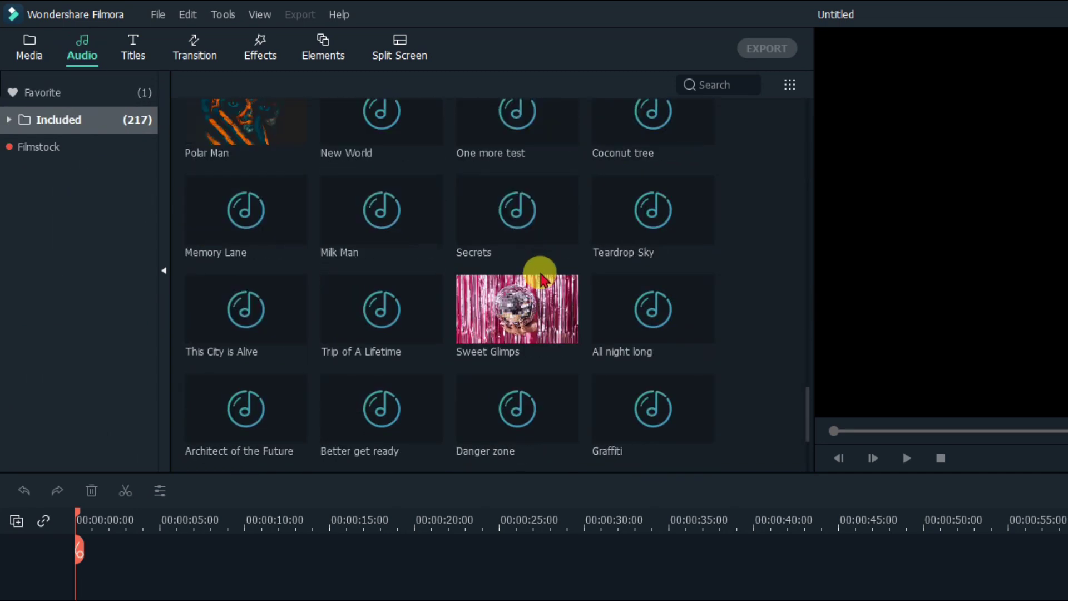
scroll(565, 286, "up", 15)
scroll(565, 289, "up", 3)
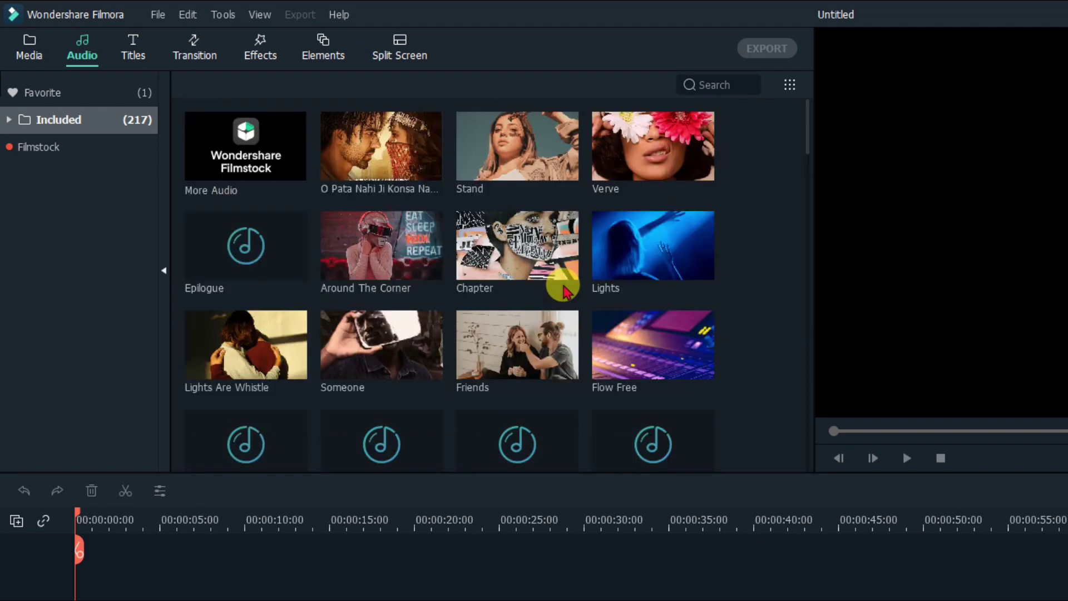
- Look through the included title templates, from callouts and openers to lower thirds
left_click(132, 55)
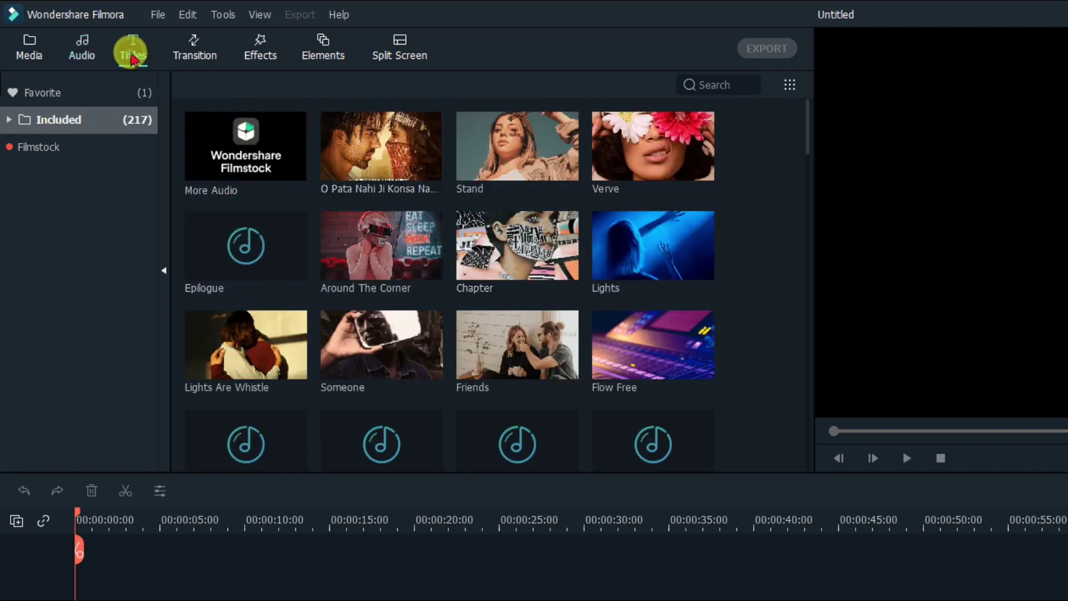
left_click(83, 119)
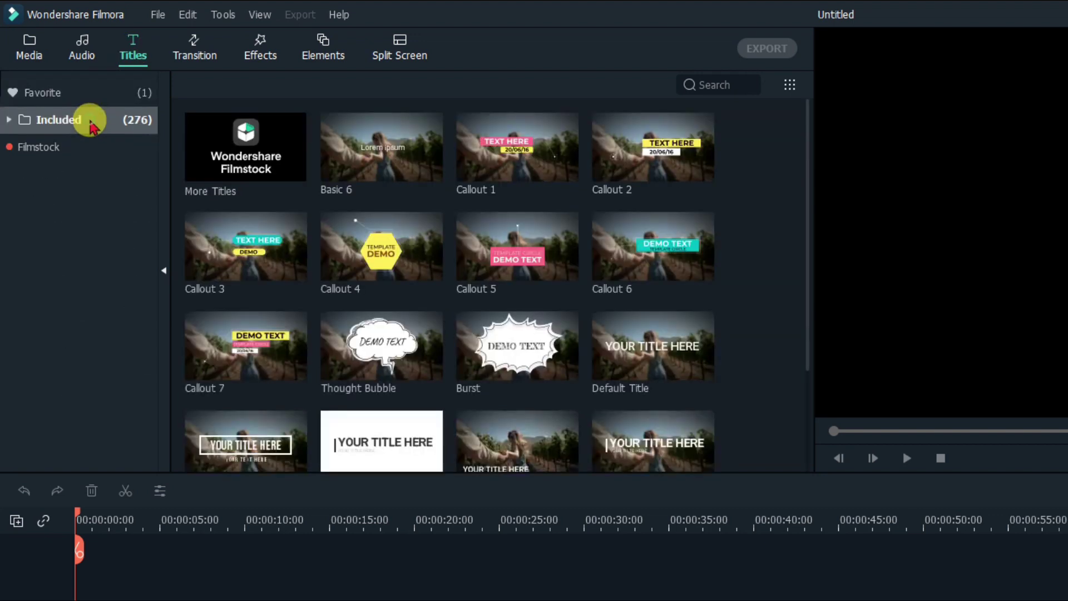
scroll(672, 282, "down", 10)
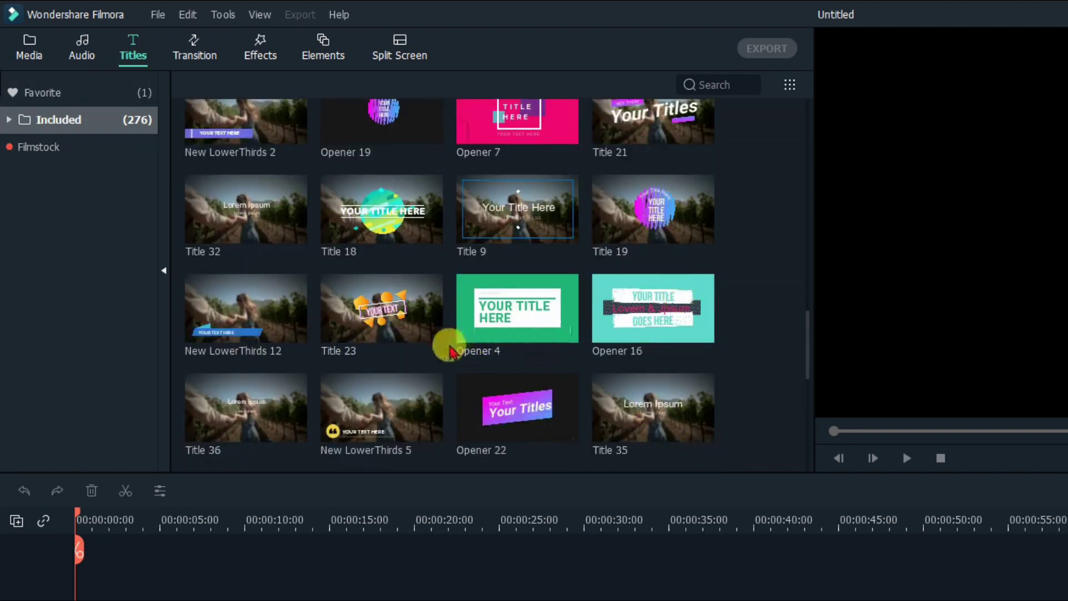
scroll(456, 345, "down", 5)
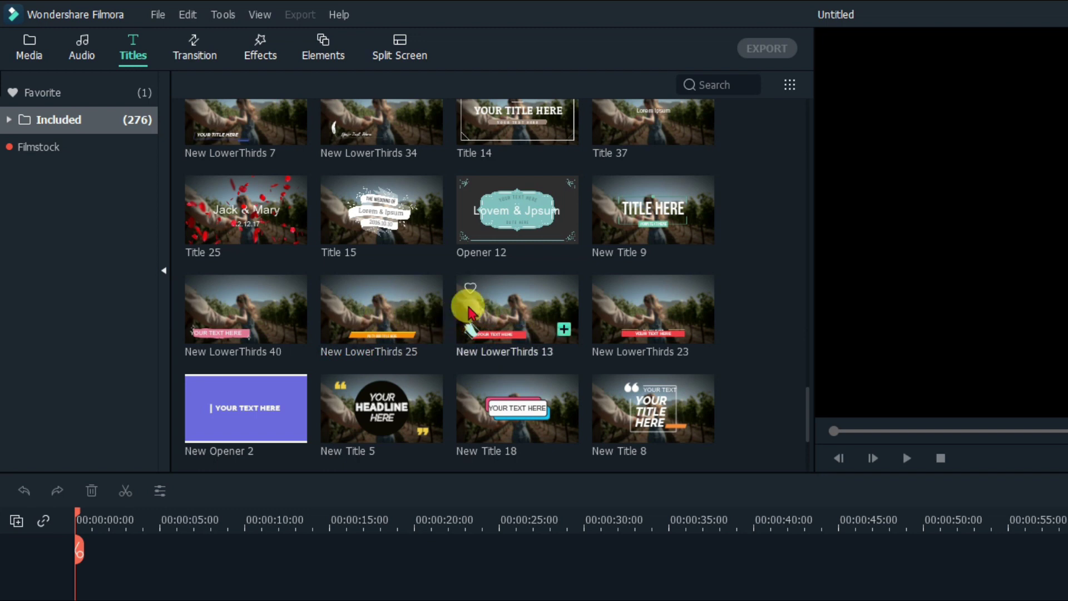
scroll(473, 302, "up", 6)
- Examine the full collection of included transitions
left_click(193, 46)
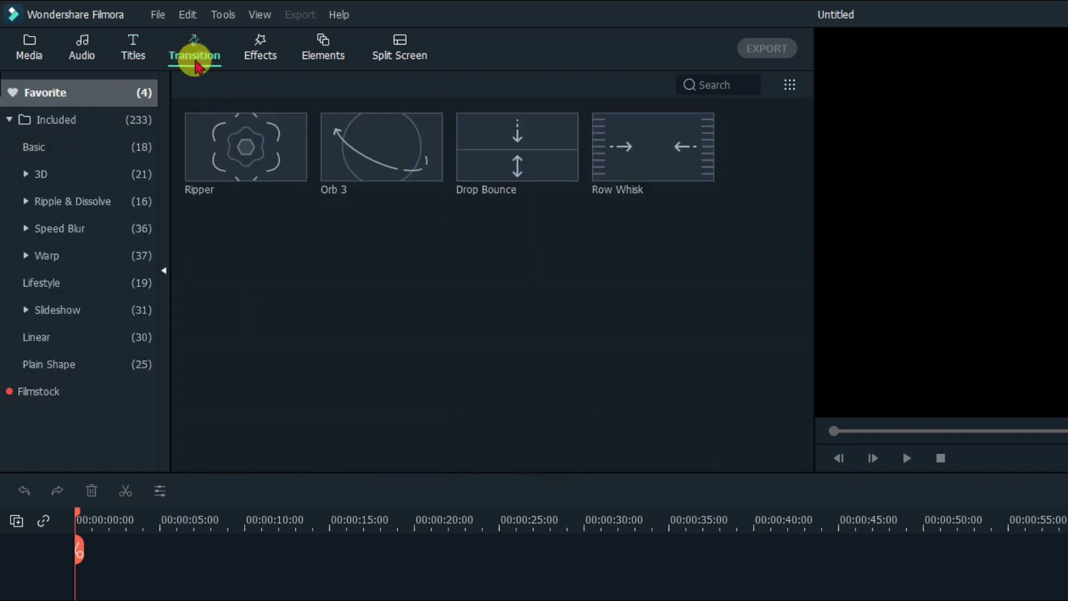
left_click(136, 127)
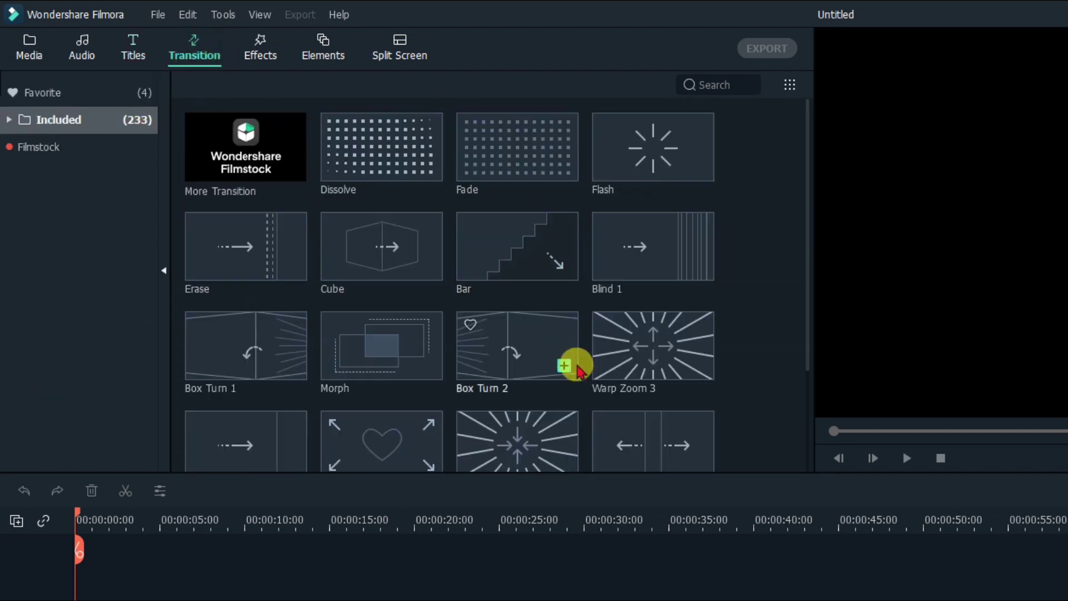
scroll(586, 369, "down", 5)
scroll(499, 244, "down", 10)
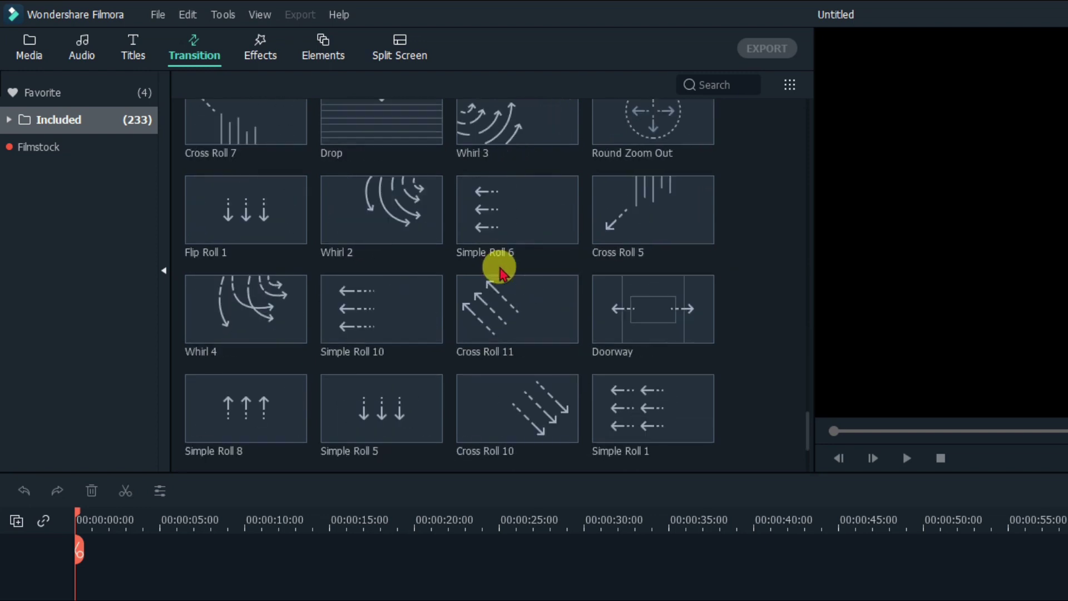
mouse_move(498, 267)
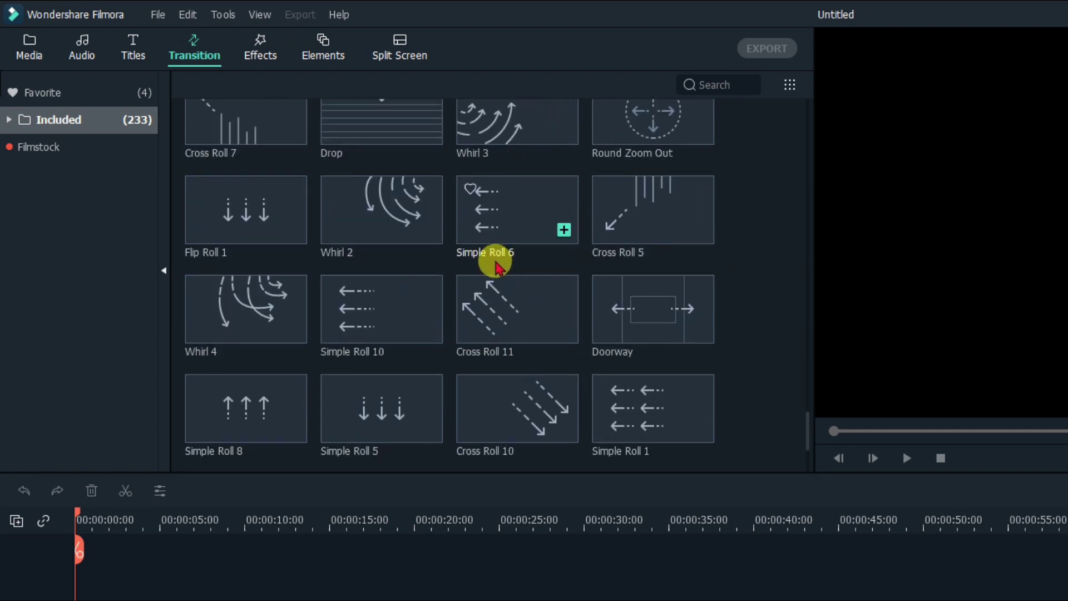
- Review the included video effects and filters available for clips
left_click(258, 54)
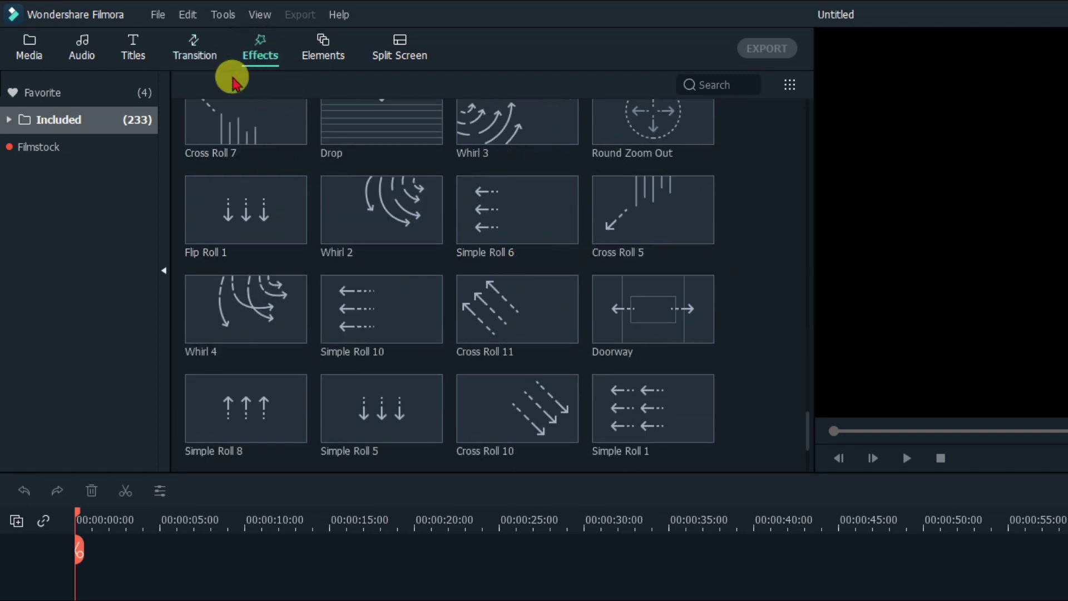
left_click(143, 120)
scroll(538, 288, "down", 5)
scroll(539, 288, "down", 15)
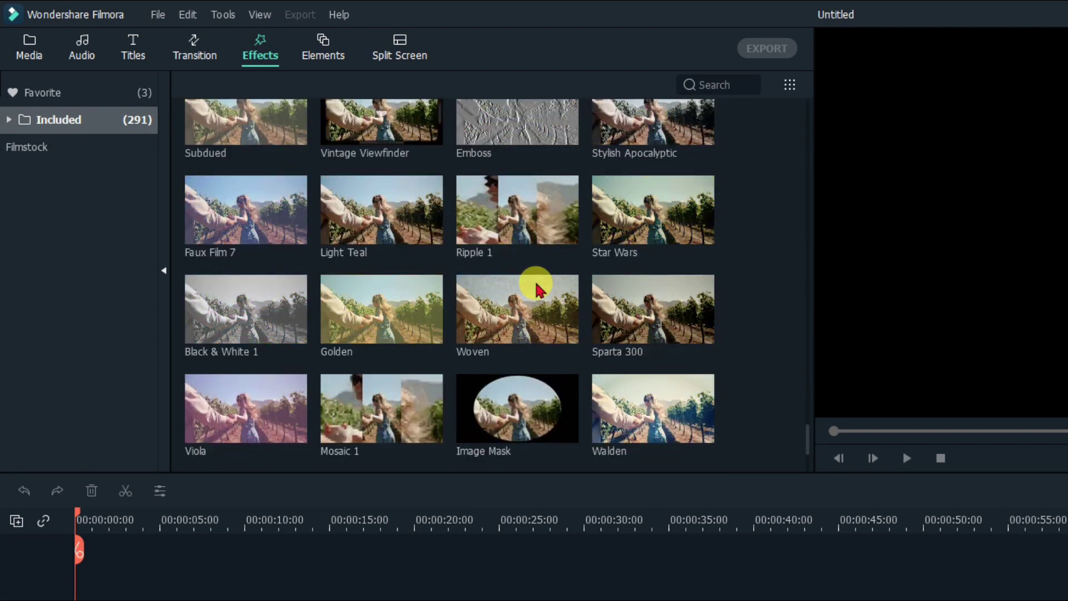
scroll(539, 288, "down", 3)
scroll(539, 286, "up", 15)
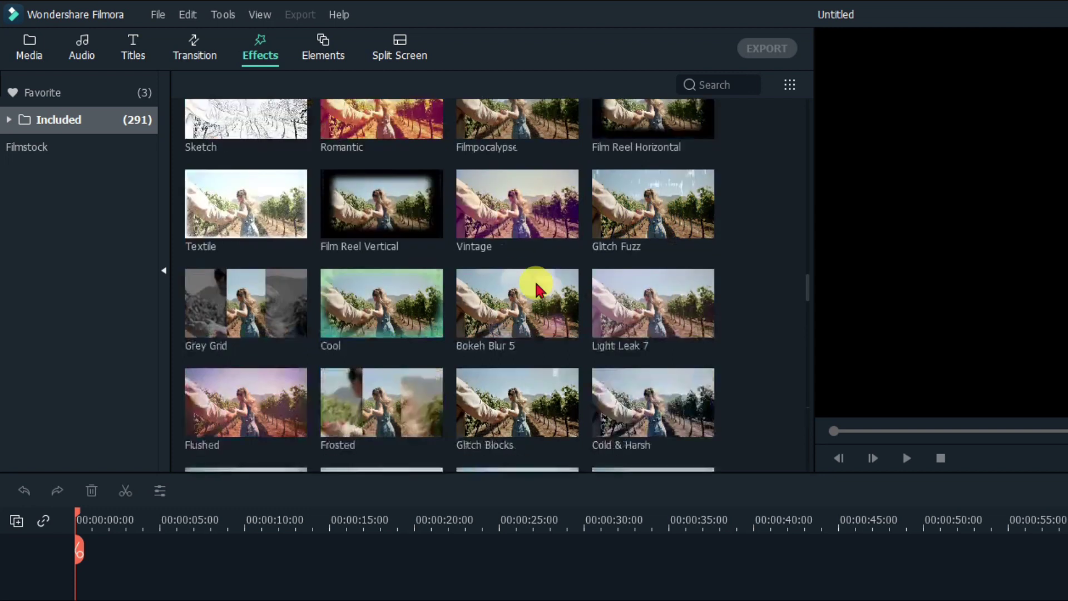
- Browse the included elements, such as emojis, neon graphics, hand-drawn shapes and tutorial arrows
left_click(328, 59)
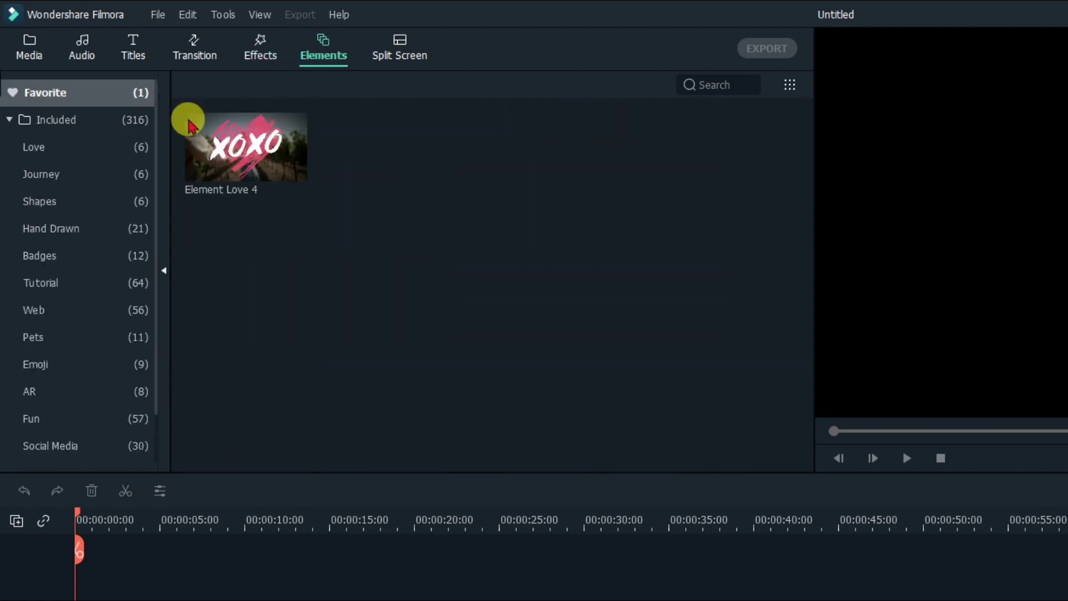
left_click(136, 119)
scroll(712, 345, "down", 10)
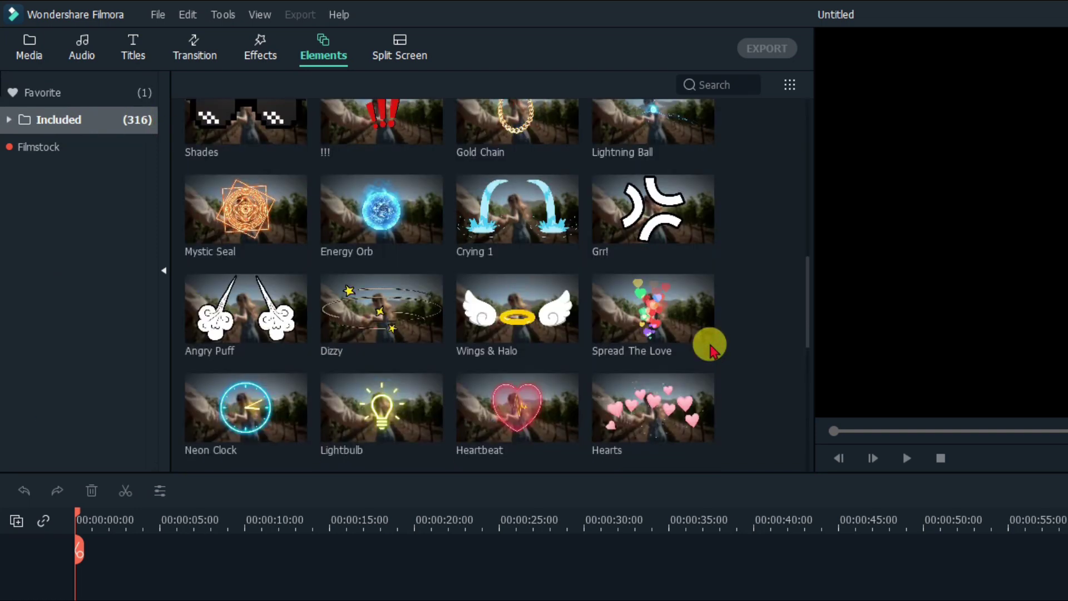
scroll(506, 368, "down", 5)
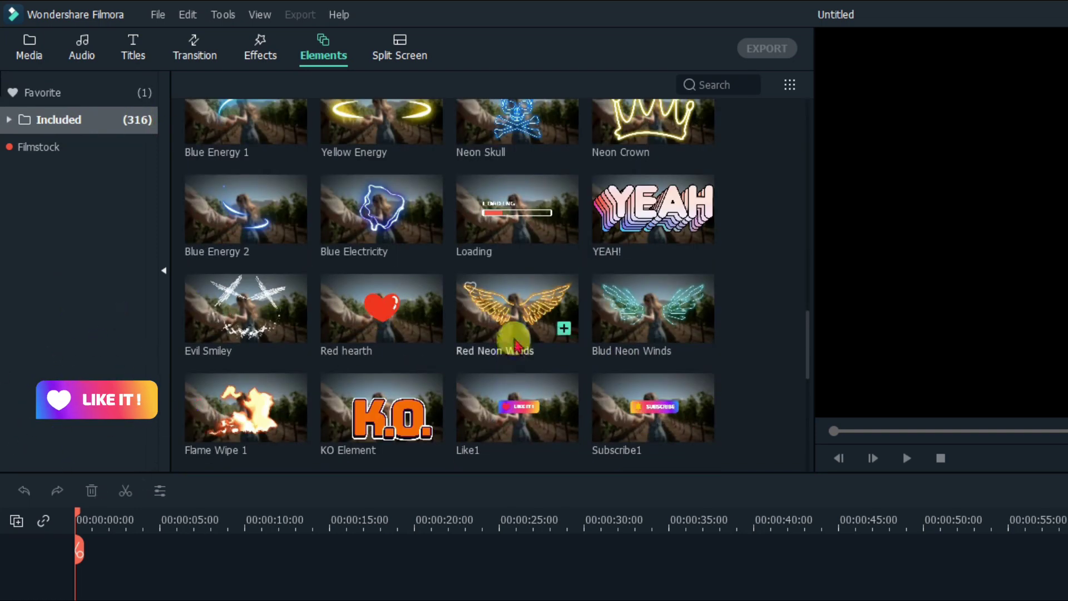
scroll(516, 345, "down", 5)
scroll(516, 344, "down", 15)
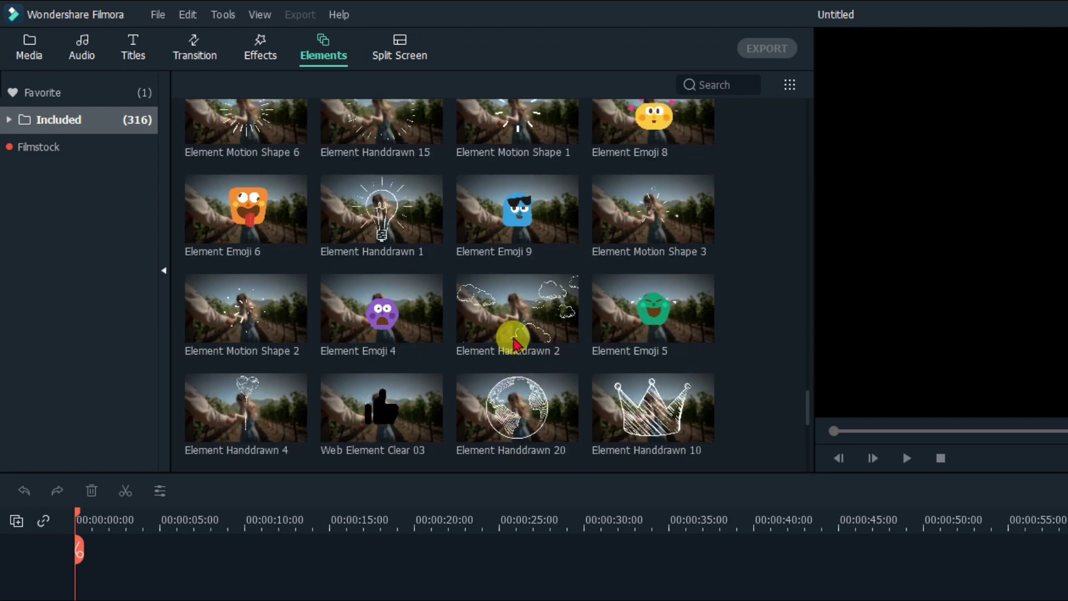
scroll(517, 334, "down", 5)
scroll(484, 270, "down", 3)
scroll(484, 269, "down", 3)
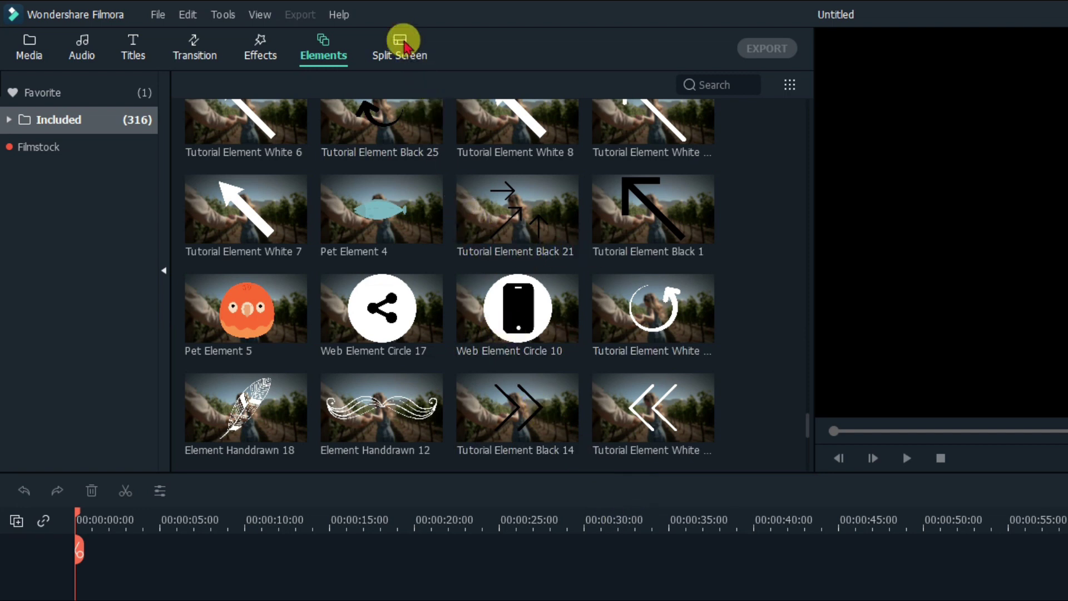
- Examine the included split screen layouts from start to end of the collection
left_click(404, 47)
scroll(608, 325, "down", 2)
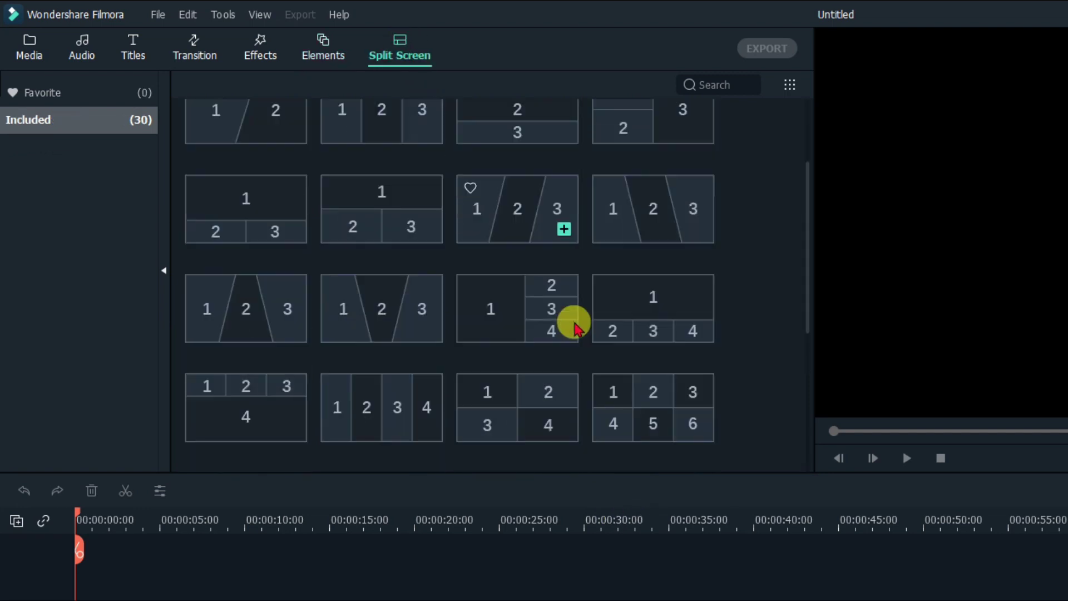
scroll(590, 326, "up", 2)
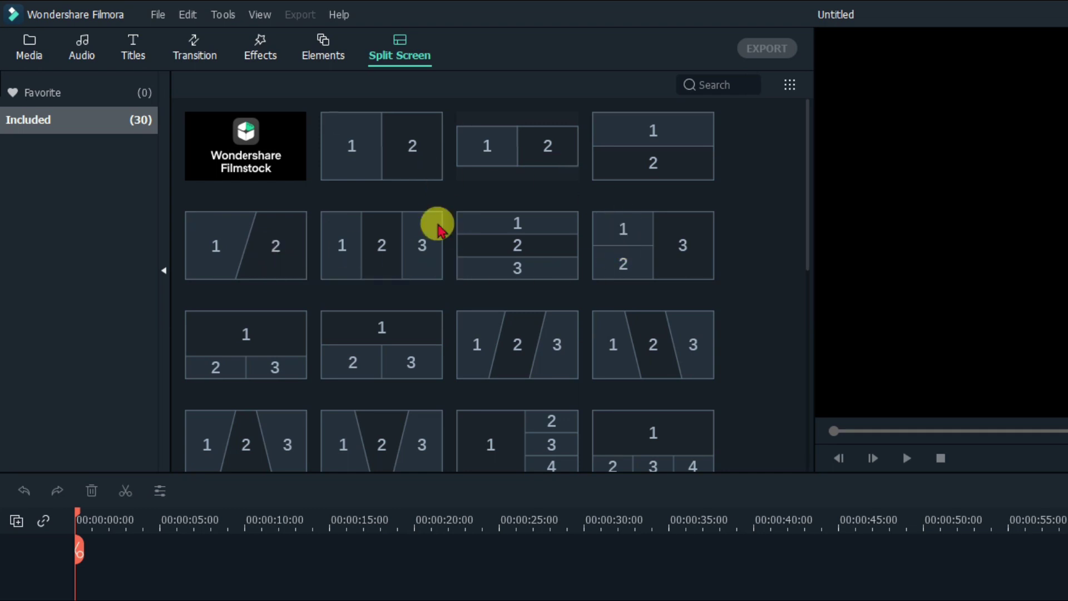
scroll(436, 222, "down", 8)
scroll(432, 384, "up", 8)
scroll(505, 318, "down", 8)
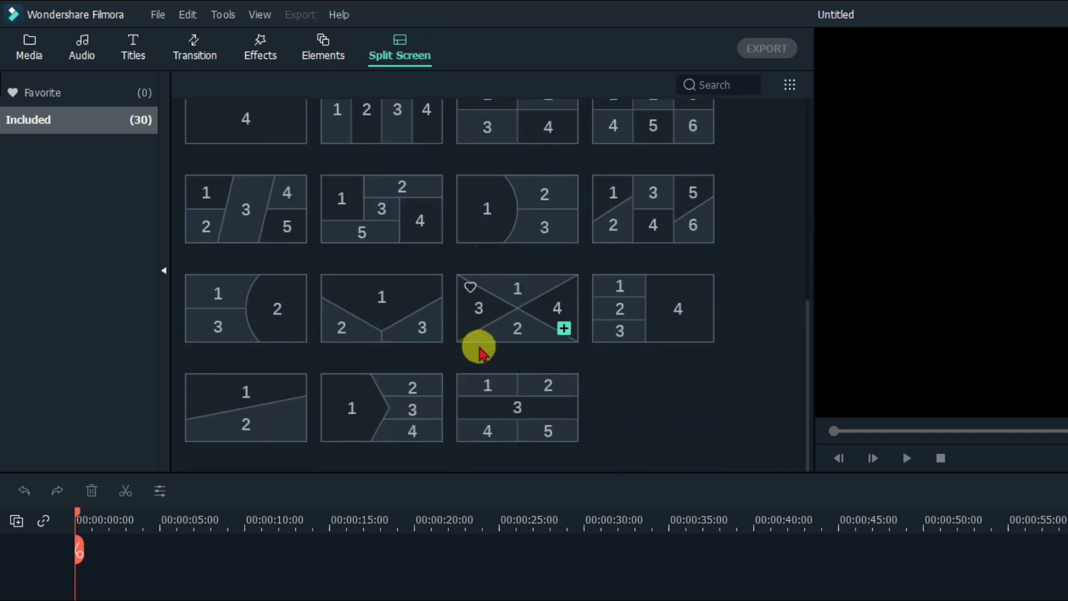
scroll(529, 393, "up", 8)
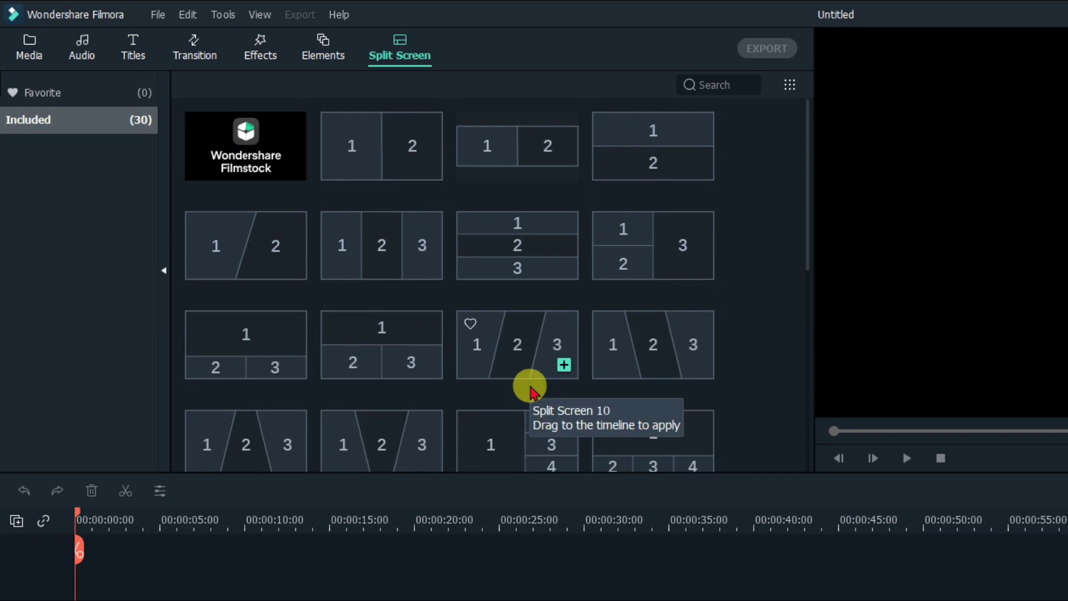
- Import the video DSC_0088 from the Videos folder into the project media
left_click(27, 55)
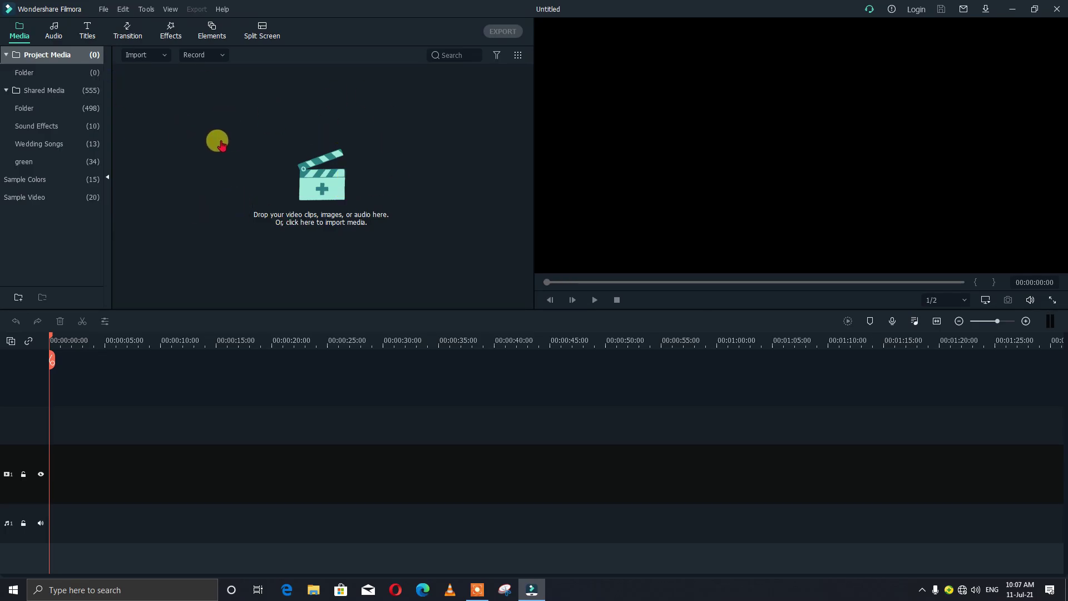
left_click(221, 143)
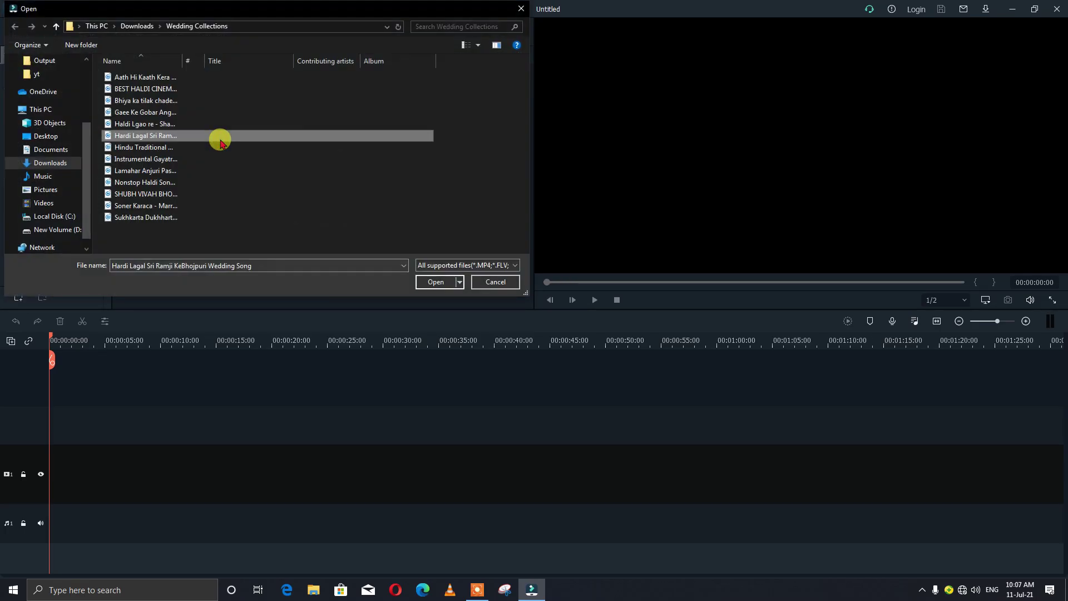
left_click(494, 282)
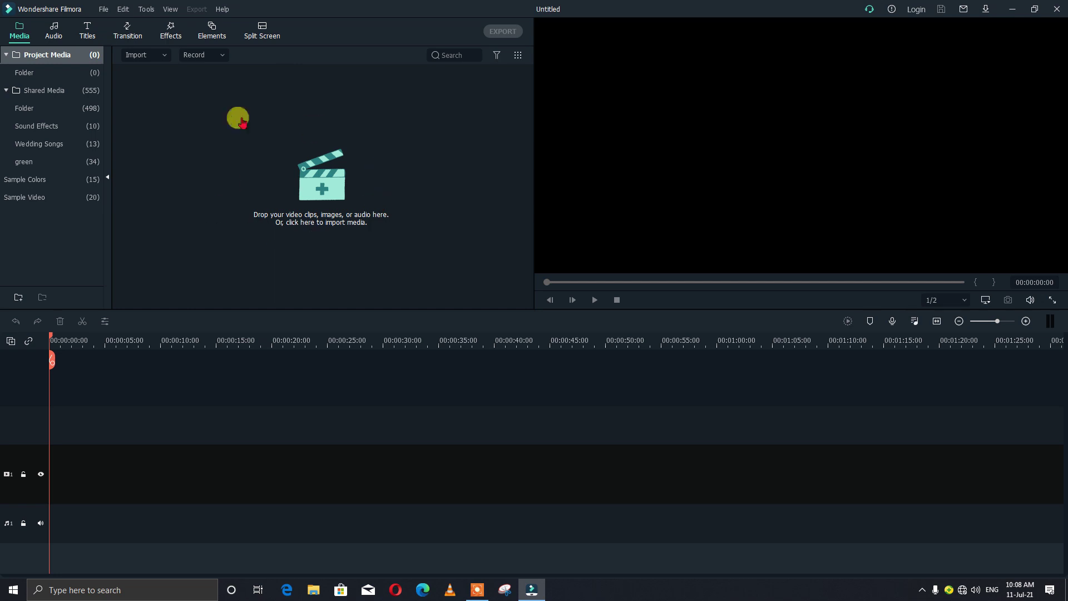
left_click(261, 154)
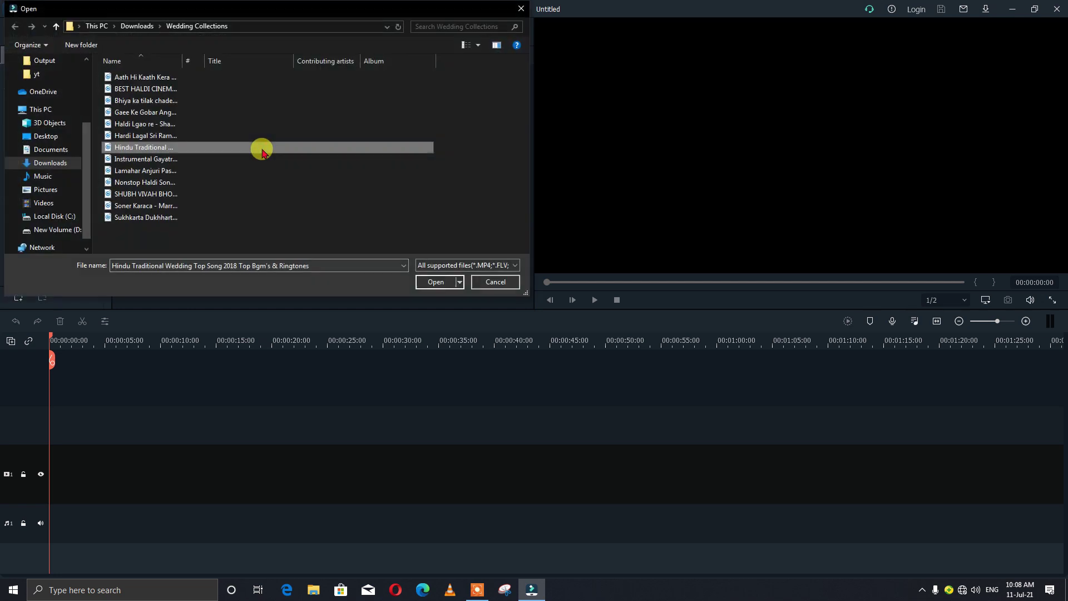
left_click(64, 203)
scroll(249, 181, "down", 2)
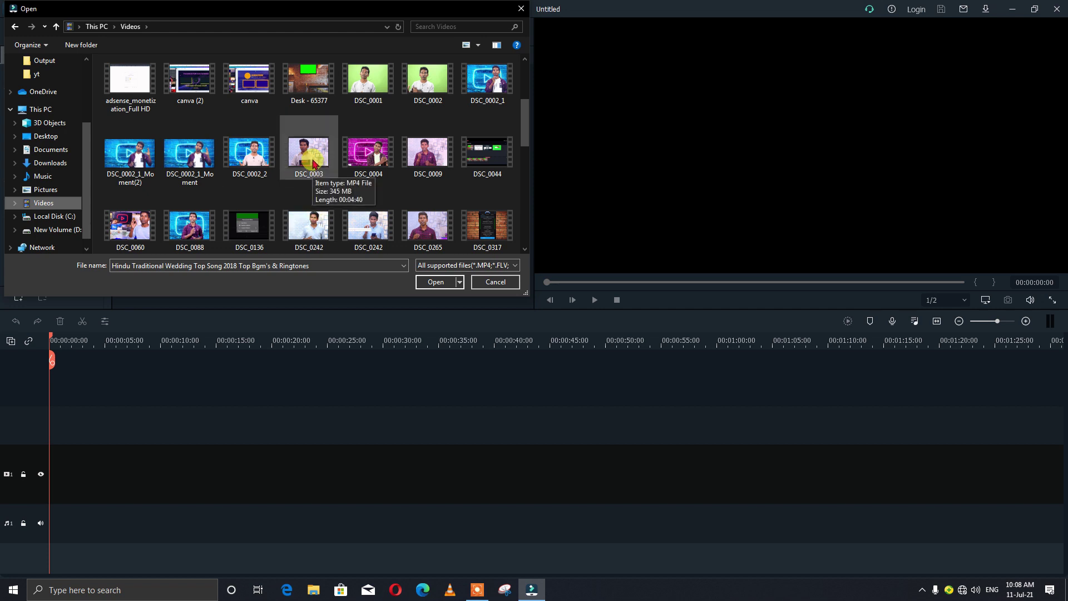
double_click(201, 210)
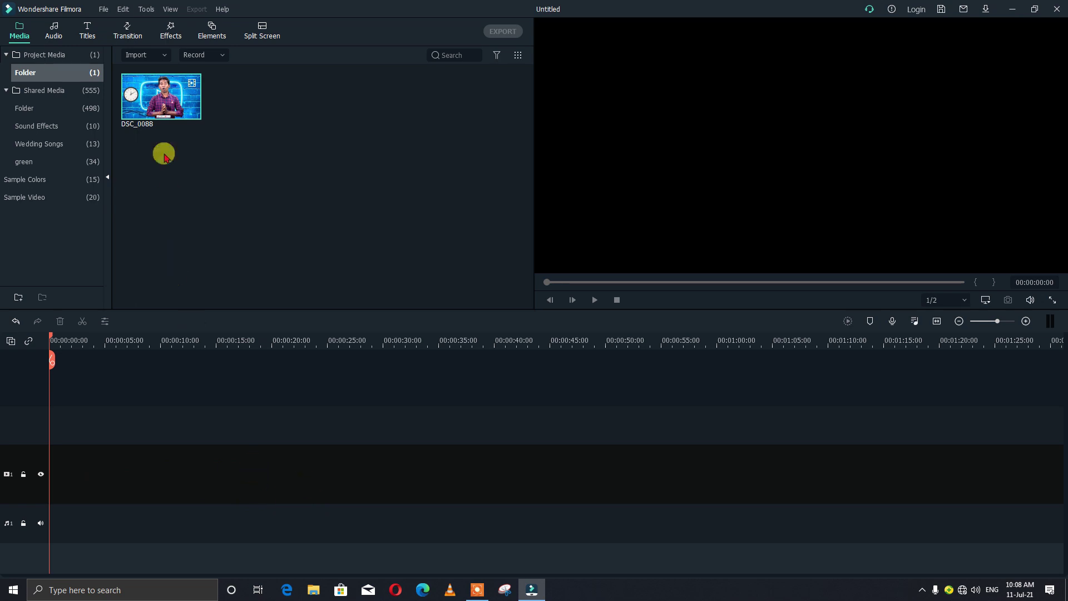
- Place the DSC_0088 clip at the beginning of the first video track on the timeline
mouse_move(198, 119)
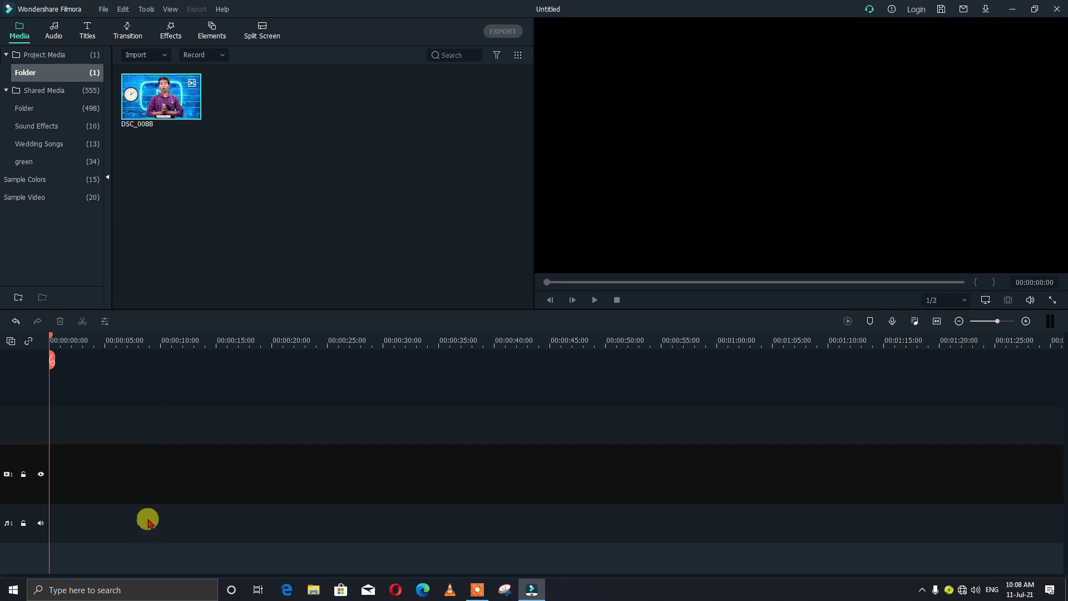
left_click_drag(146, 100, 132, 183)
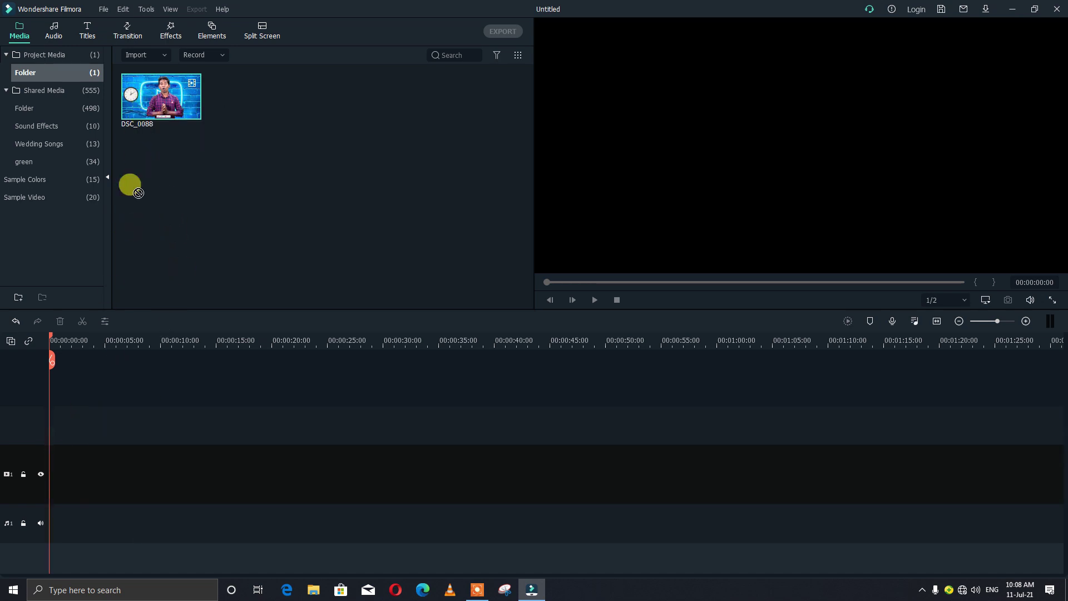
left_click(191, 113)
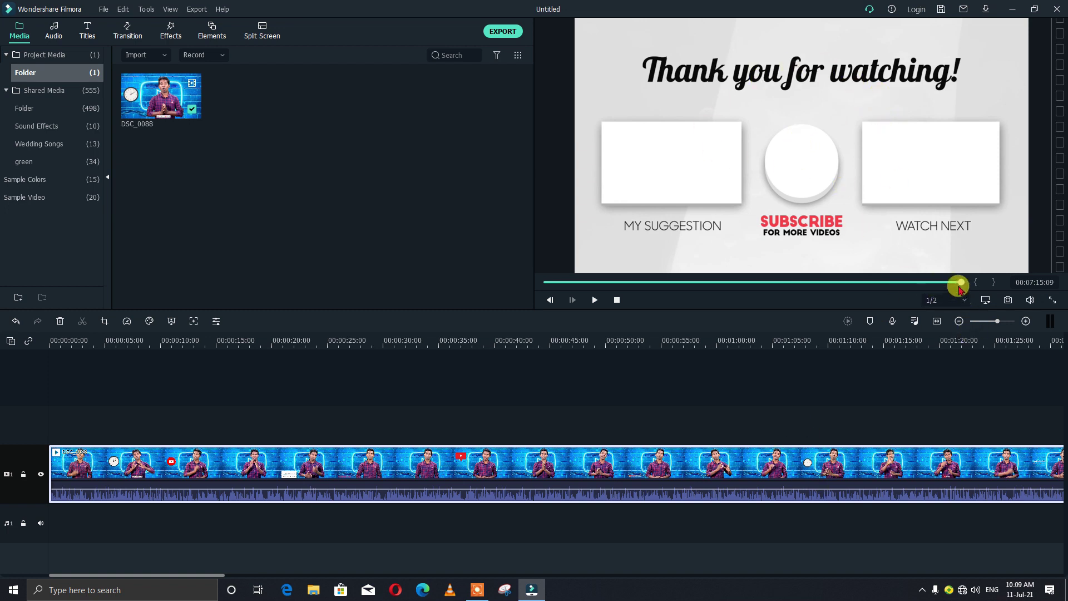
- Preview the DSC_0088 clip from its beginning, playing short passages and scrubbing forward to about 22 seconds
left_click_drag(961, 283, 528, 269)
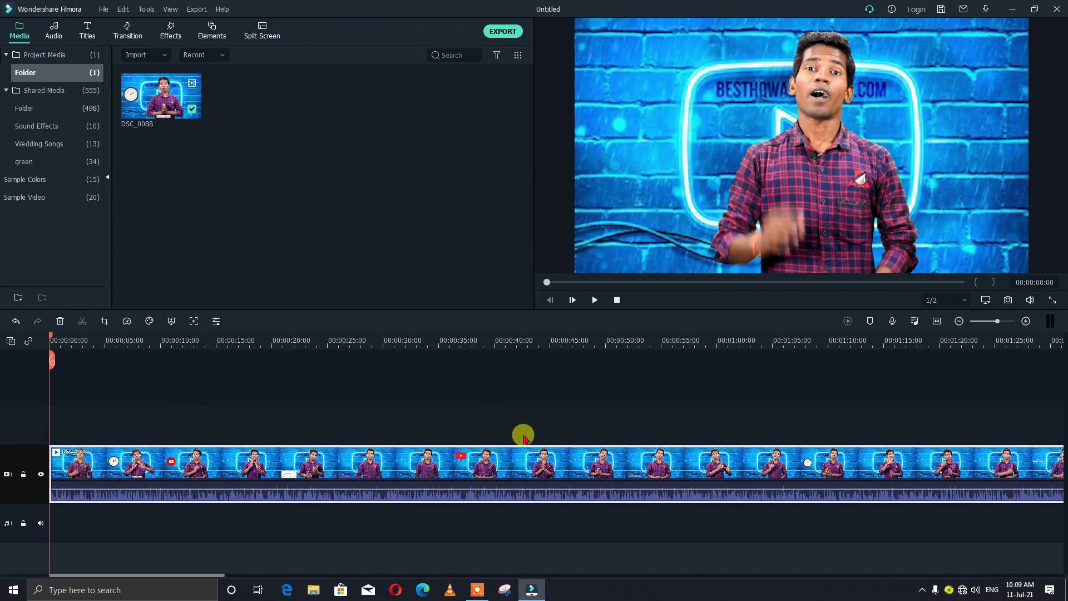
key("space")
key("space")
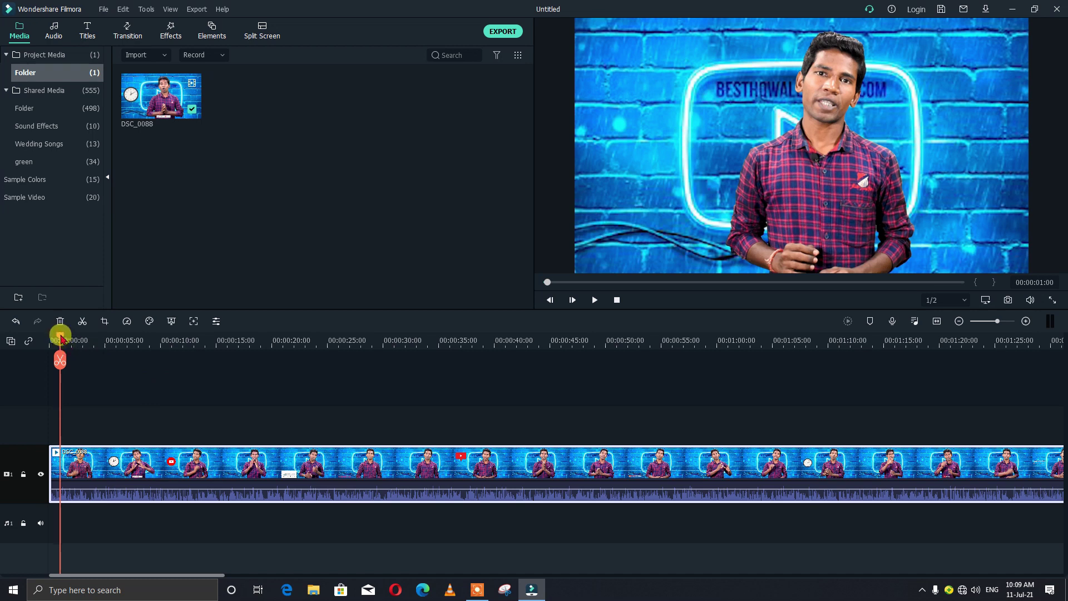
left_click_drag(60, 336, 126, 371)
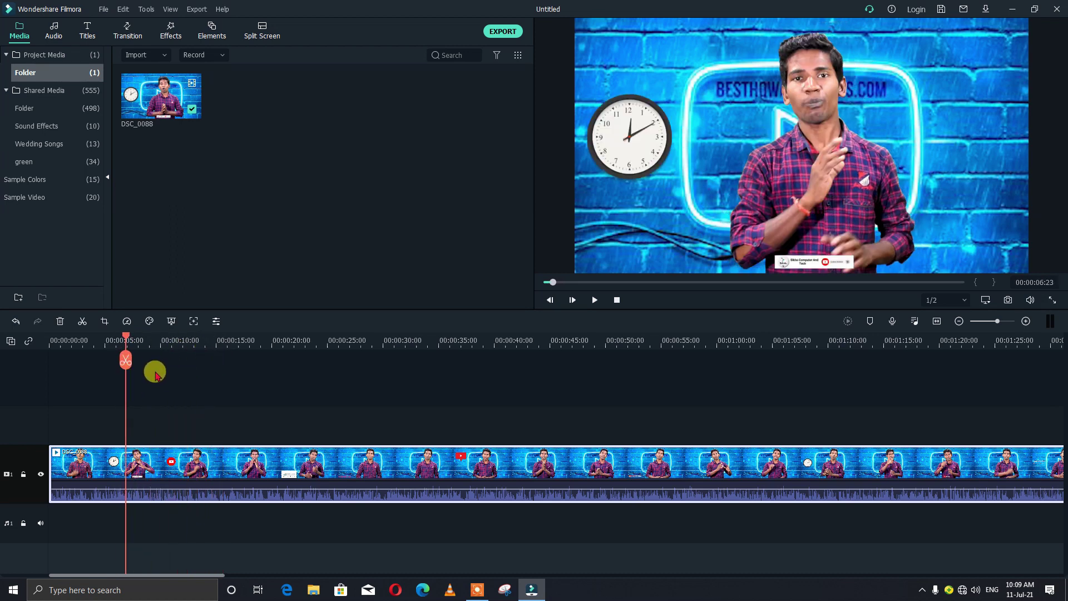
key("space")
key("space")
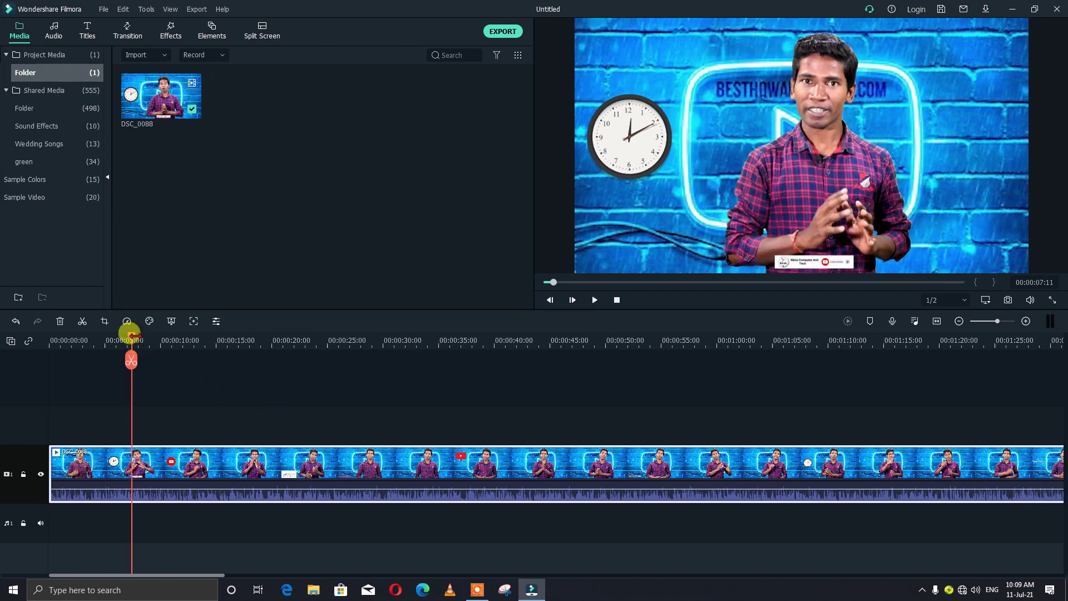
left_click_drag(132, 336, 297, 361)
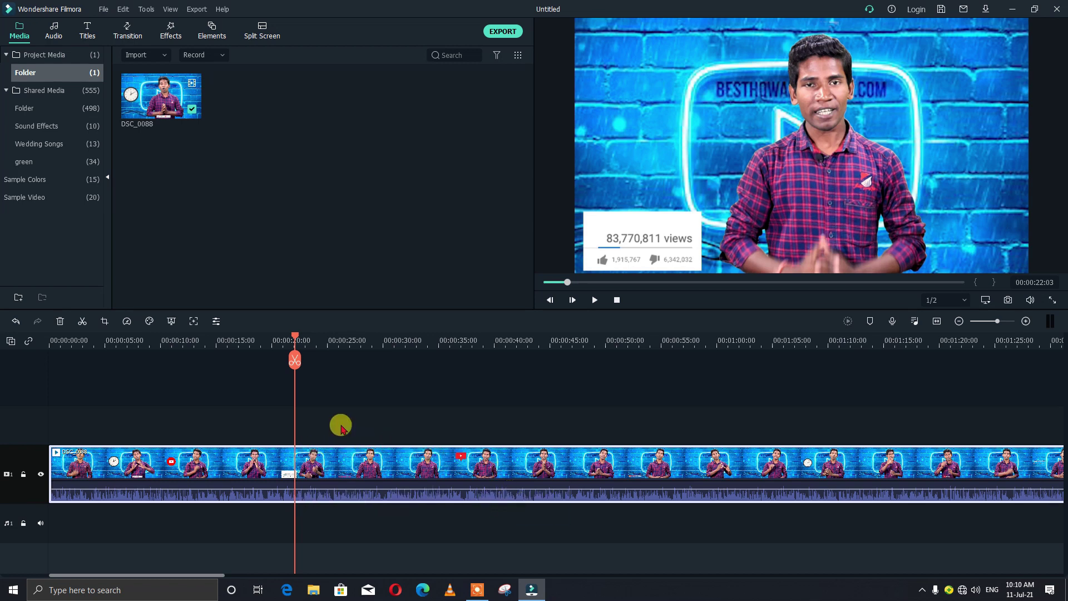
- Split the DSC_0088 clip on the timeline at 00:00:30:03
left_click(375, 385)
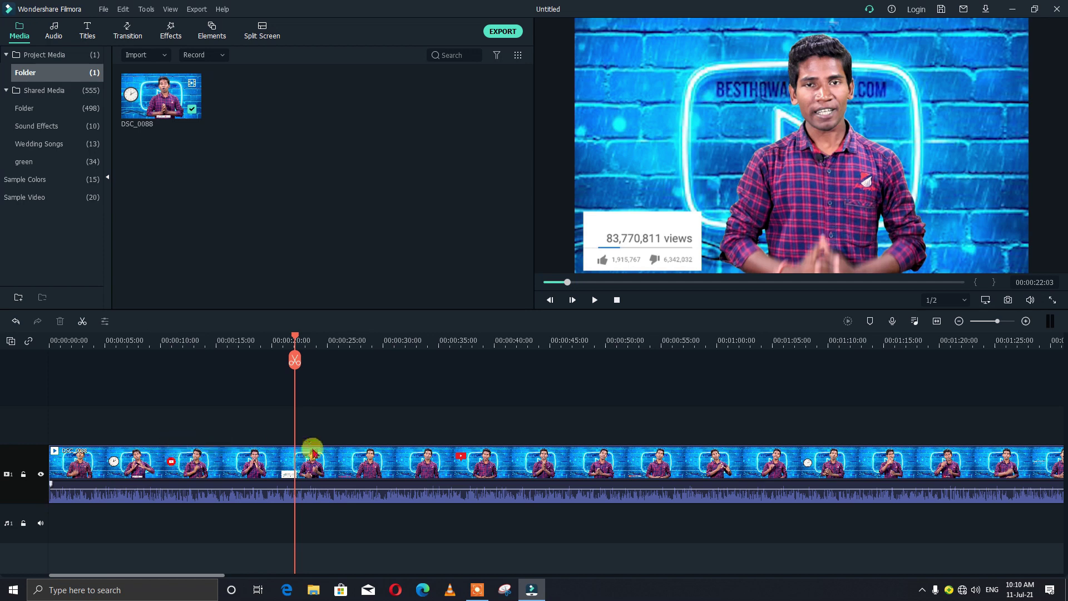
left_click(210, 453)
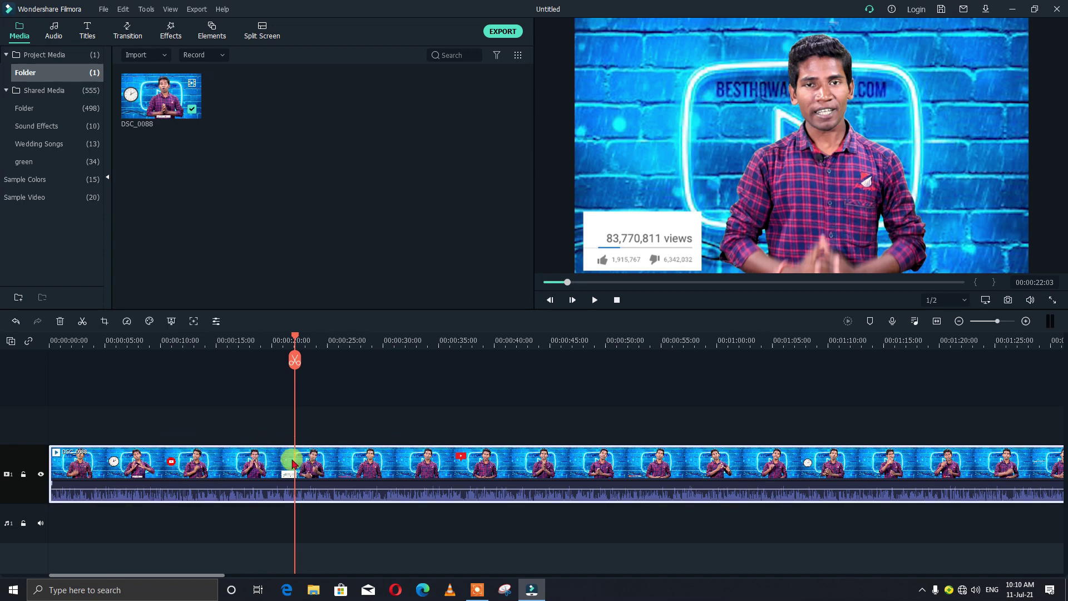
left_click_drag(294, 337, 385, 364)
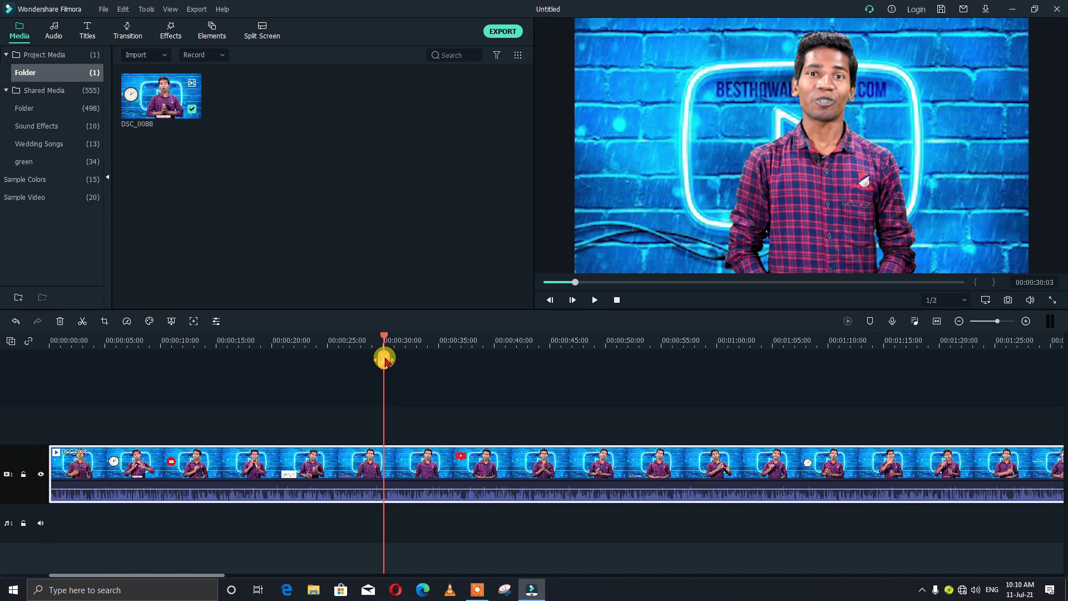
left_click(385, 359)
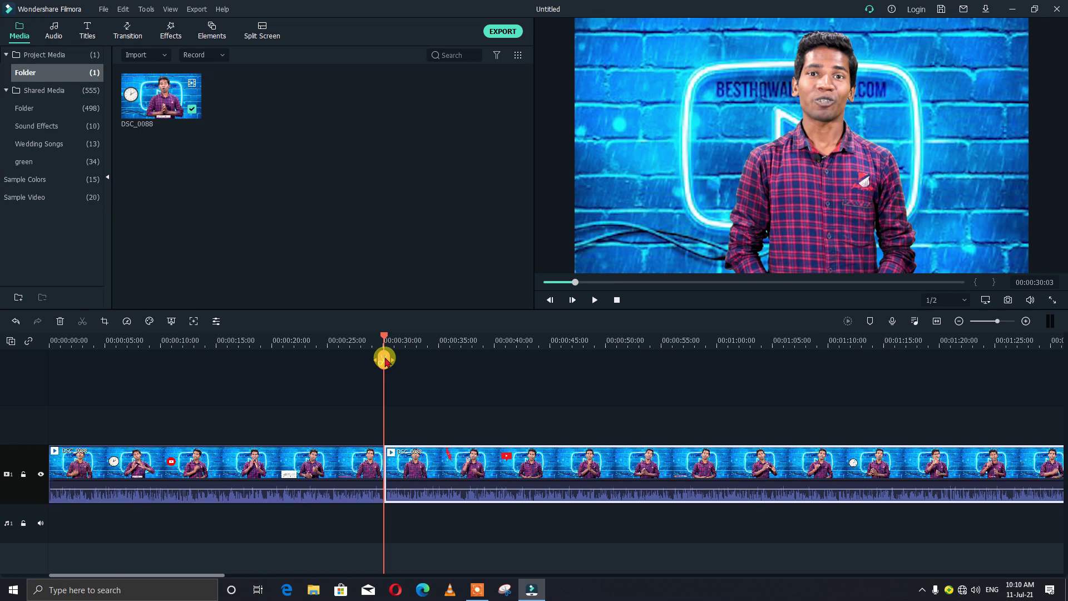
- Try deleting the clip segment before the 30-second cut, and undo the deletion
left_click_drag(384, 337, 263, 345)
left_click(289, 462)
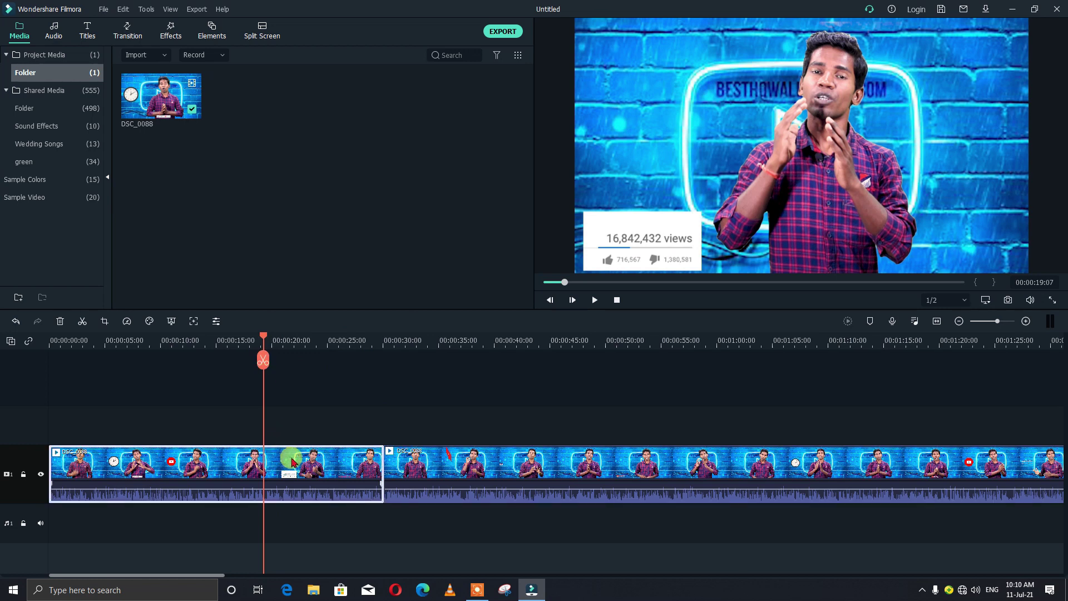
key("Delete")
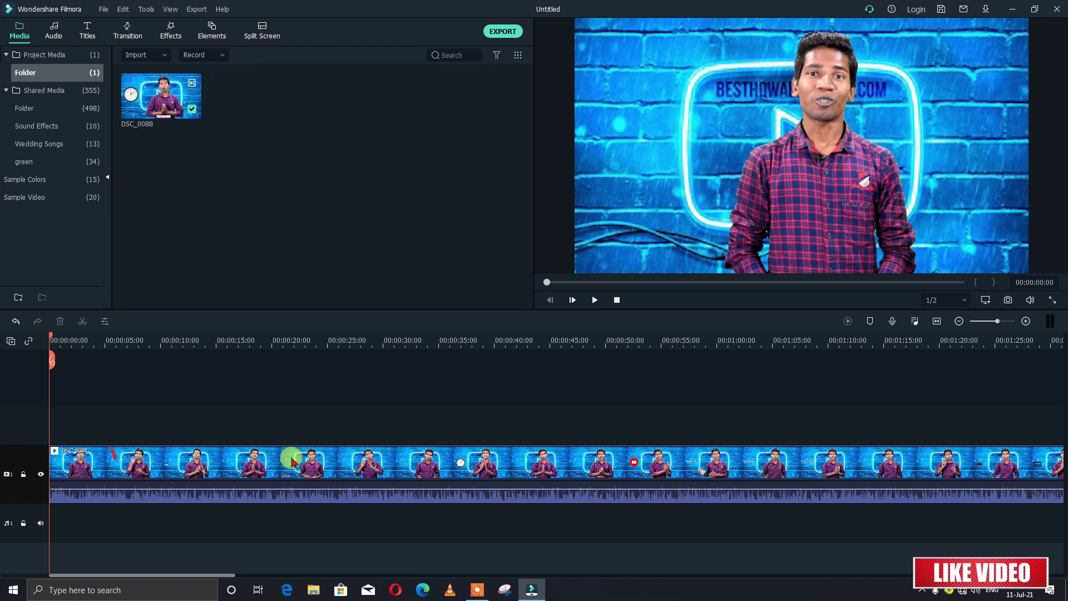
key("ctrl+z")
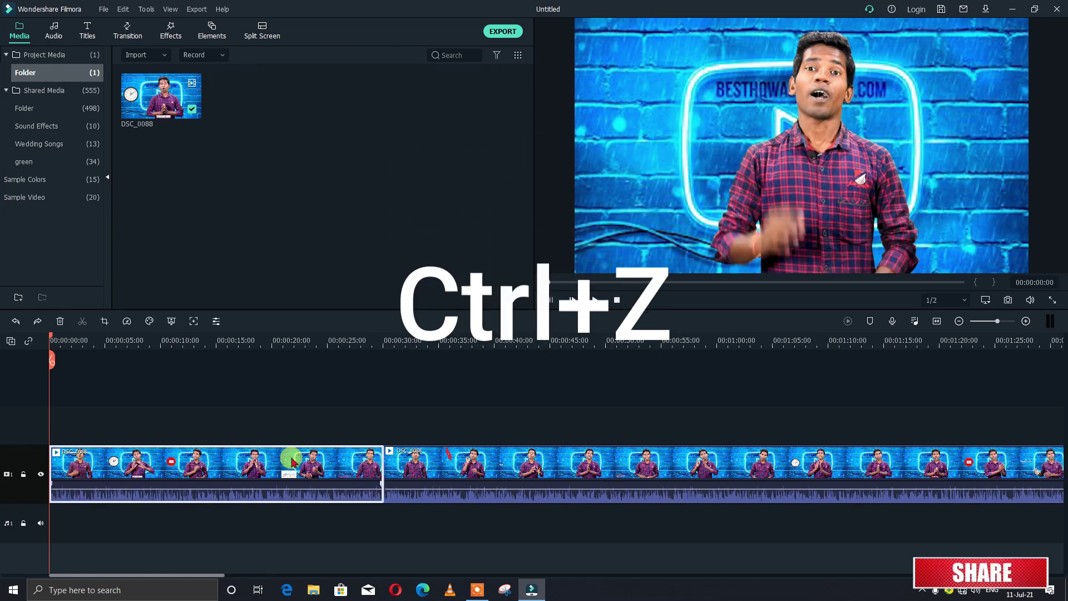
- Split the segment after the 30-second cut again at 00:00:47:23
left_click_drag(49, 335, 178, 339)
left_click(336, 396)
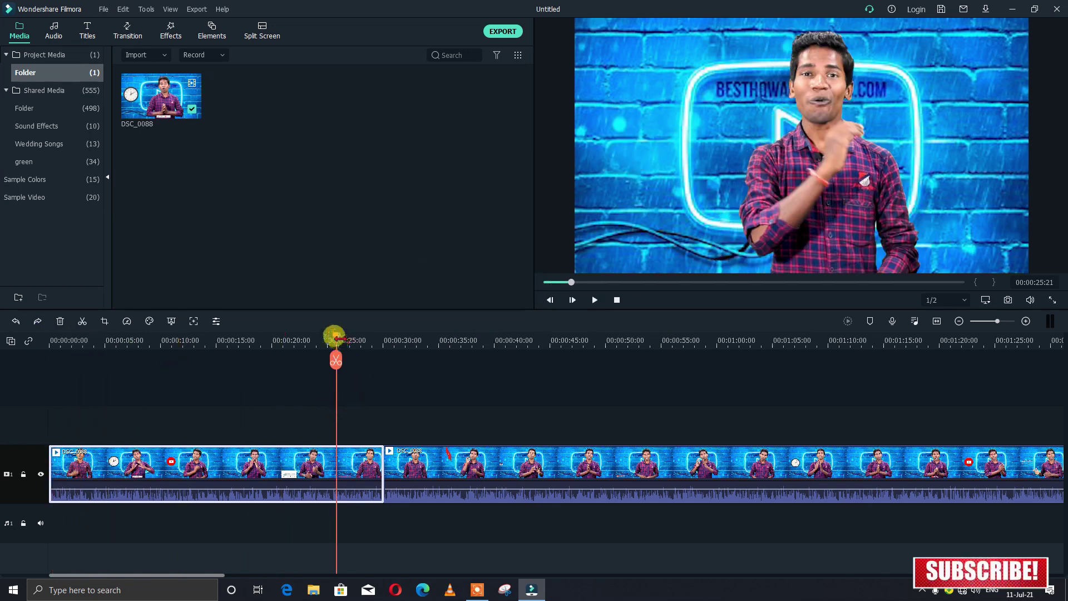
left_click_drag(337, 338, 383, 357)
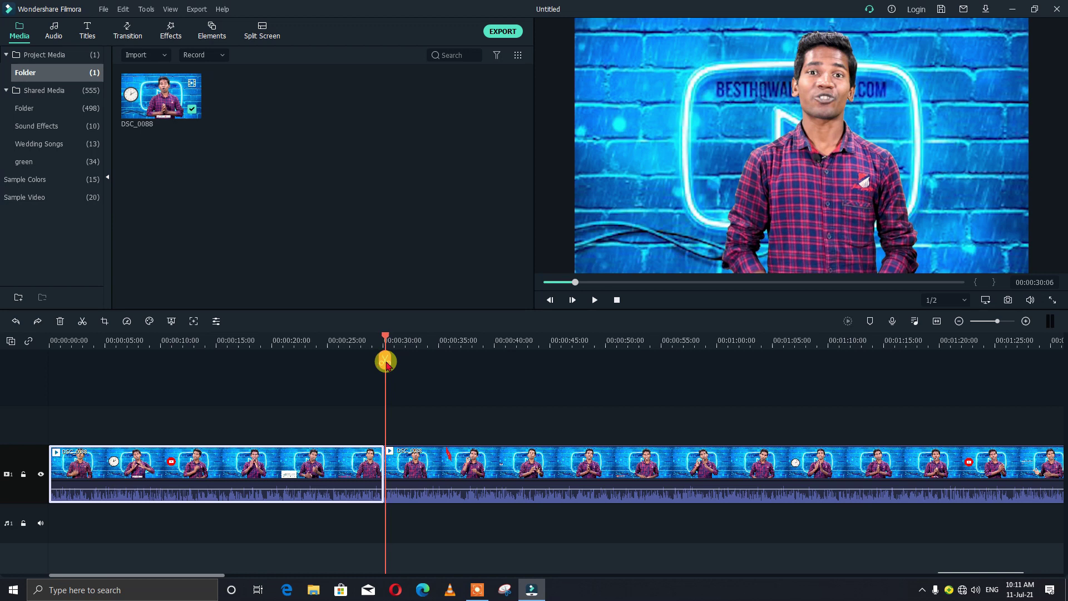
left_click(494, 368)
left_click_drag(514, 370, 579, 382)
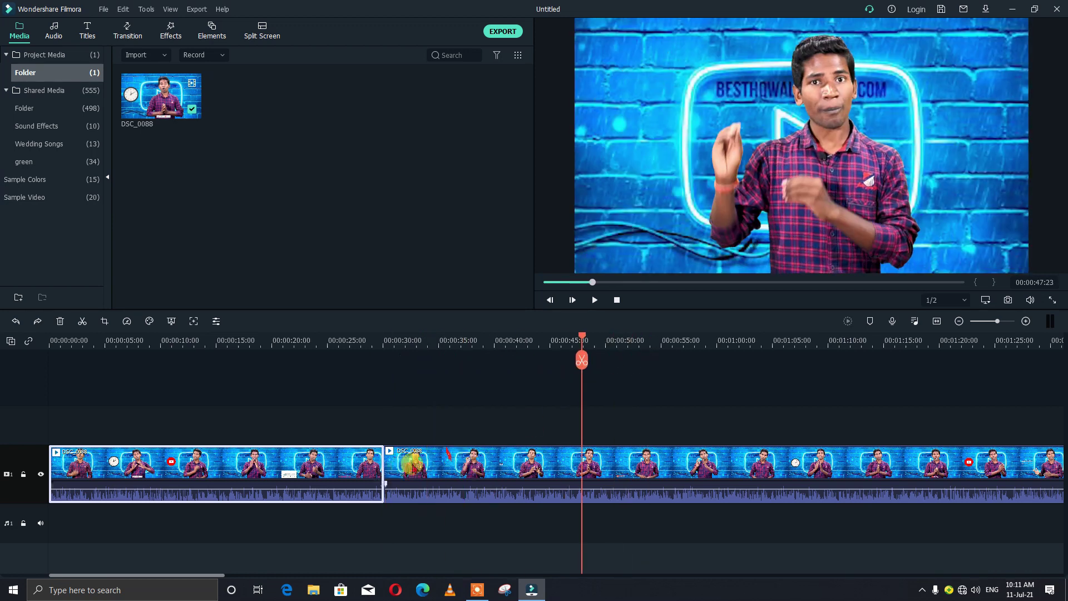
left_click(584, 465)
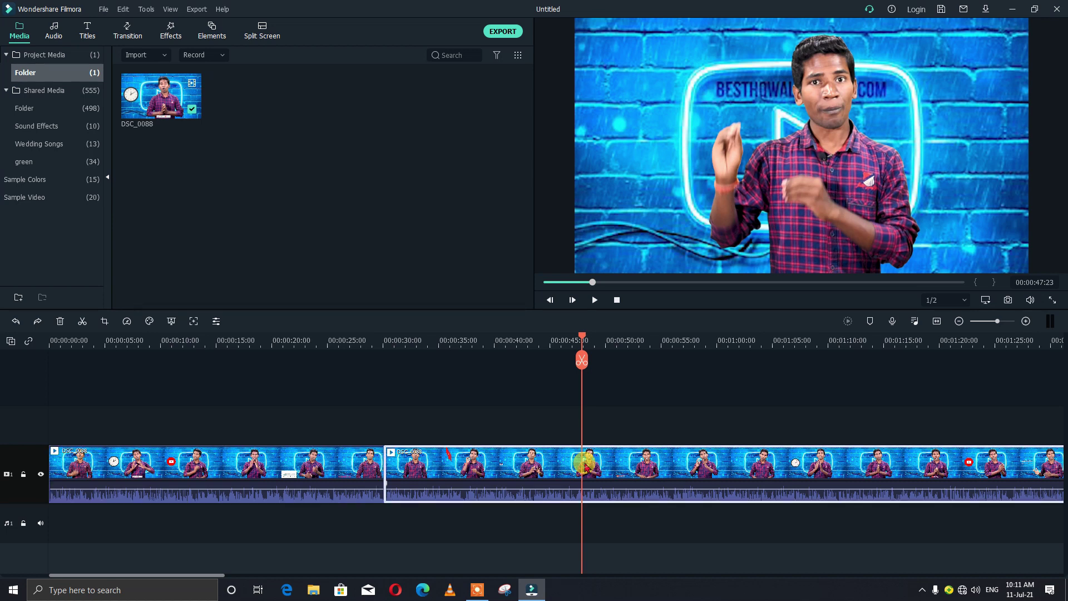
left_click(581, 361)
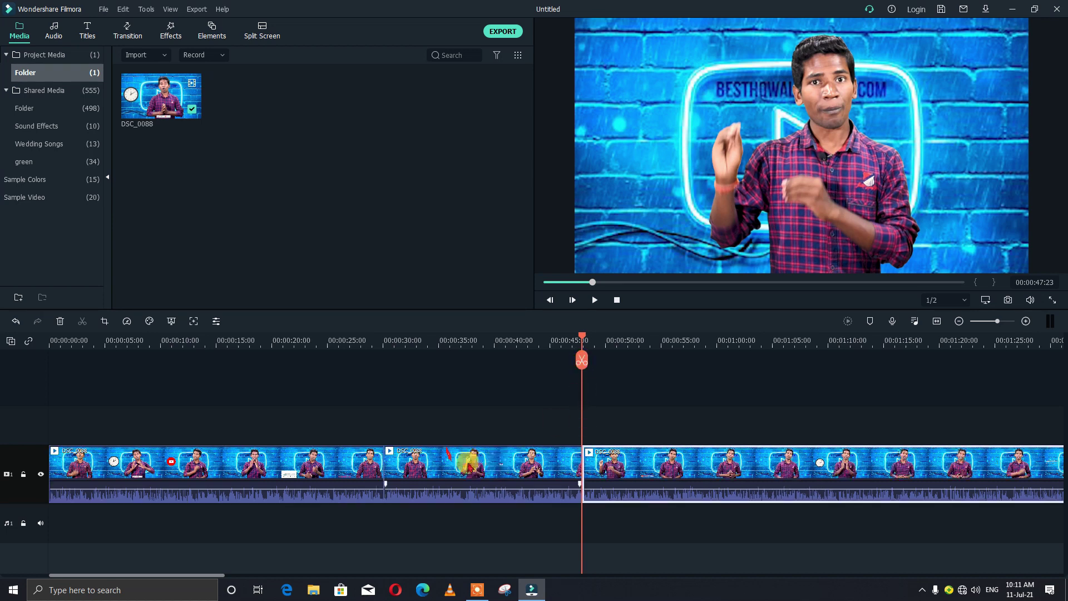
- Delete the middle segment between the two cuts and scrub across the new join to check it
left_click(476, 466)
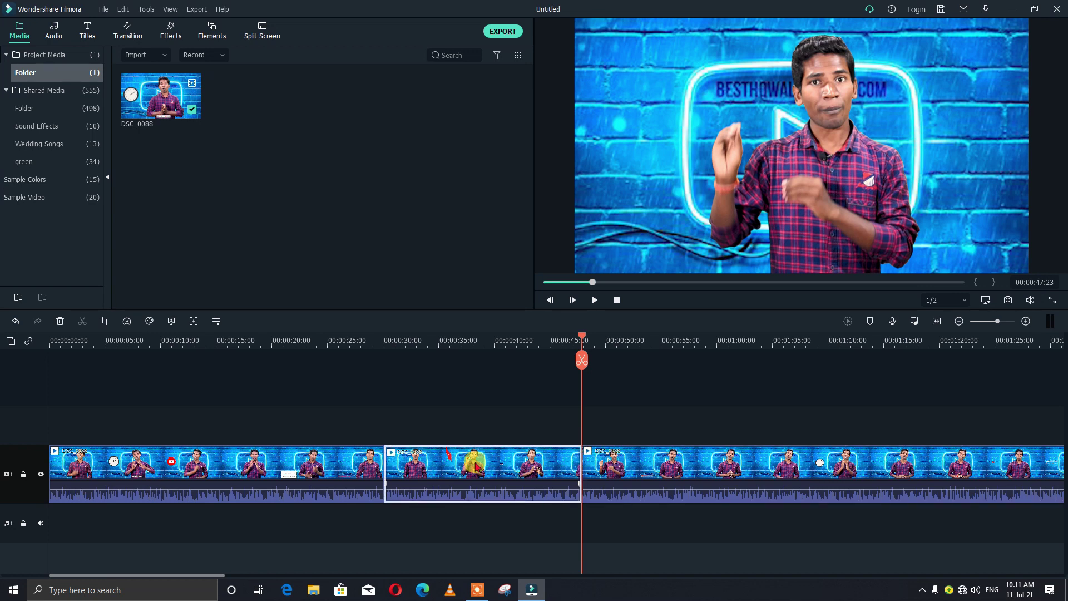
key("Delete")
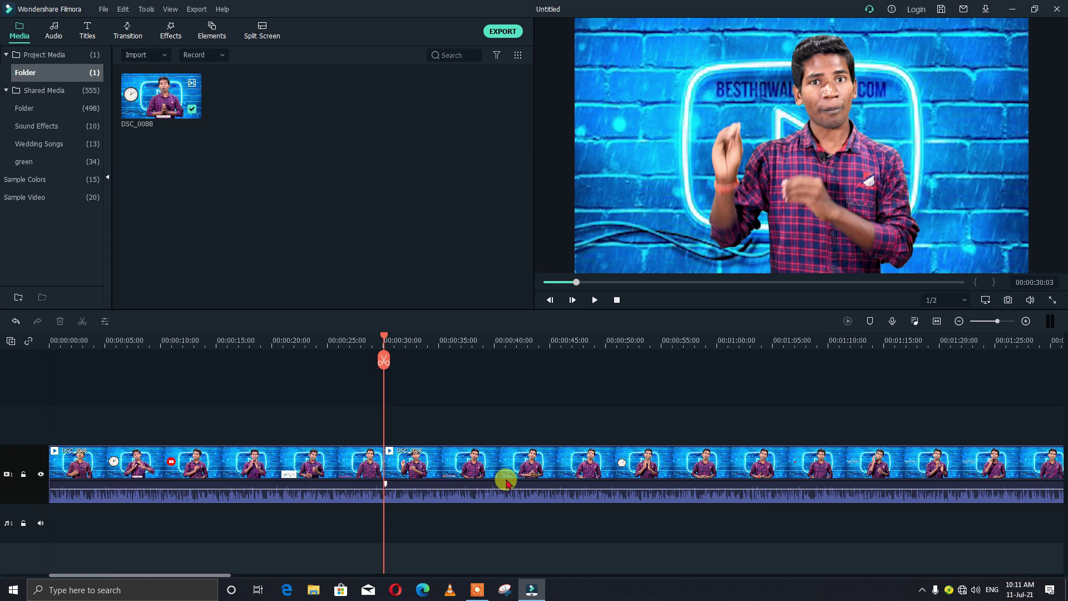
left_click_drag(384, 361, 473, 389)
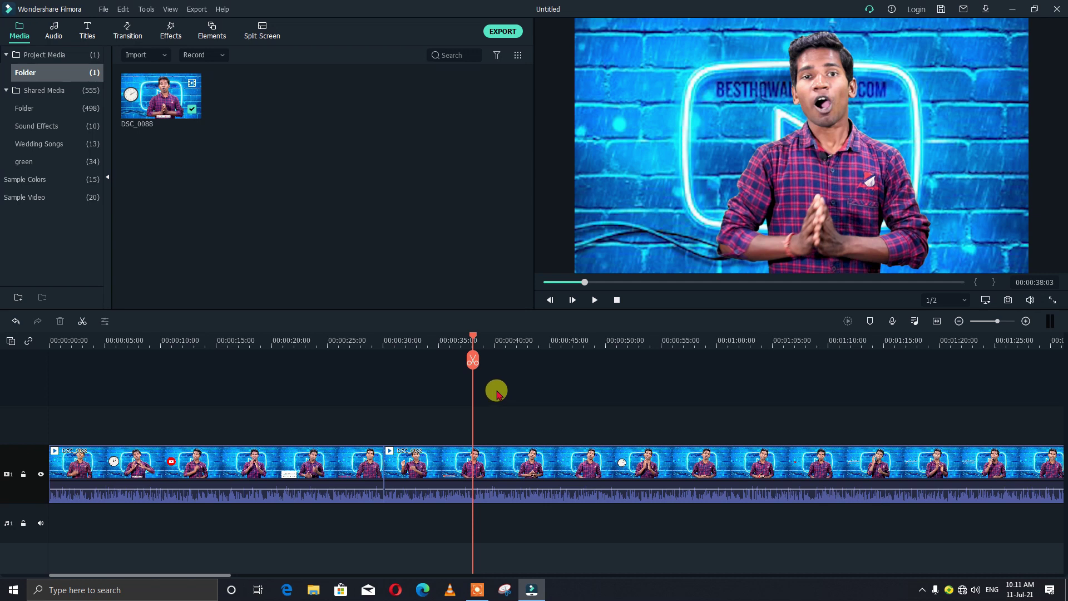
- Remove the opening 30-second segment as a test and restore it by undoing the removal
left_click_drag(472, 336, 84, 358)
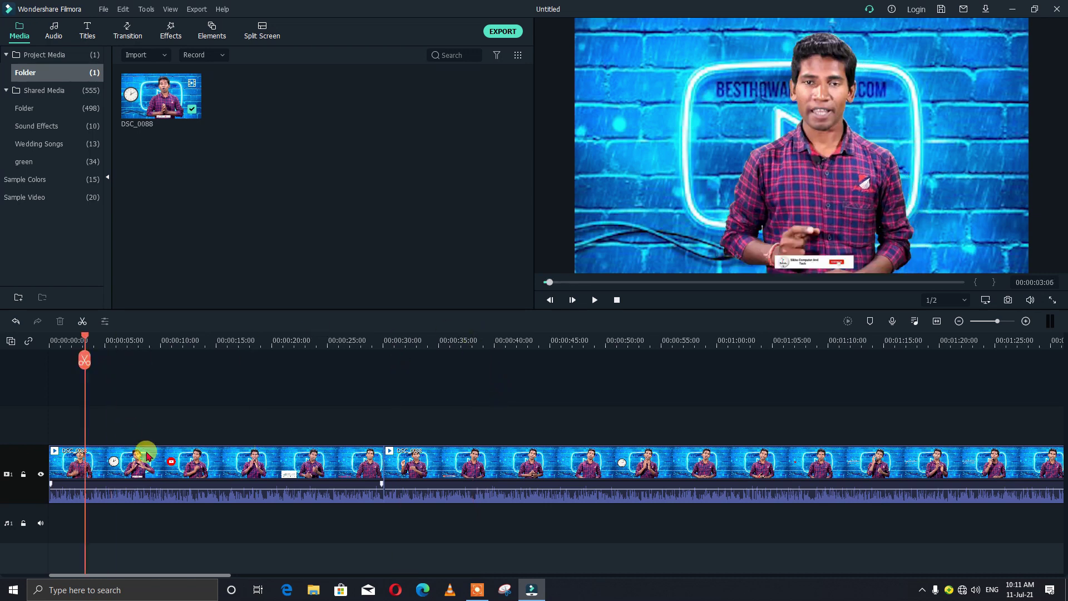
left_click(148, 456)
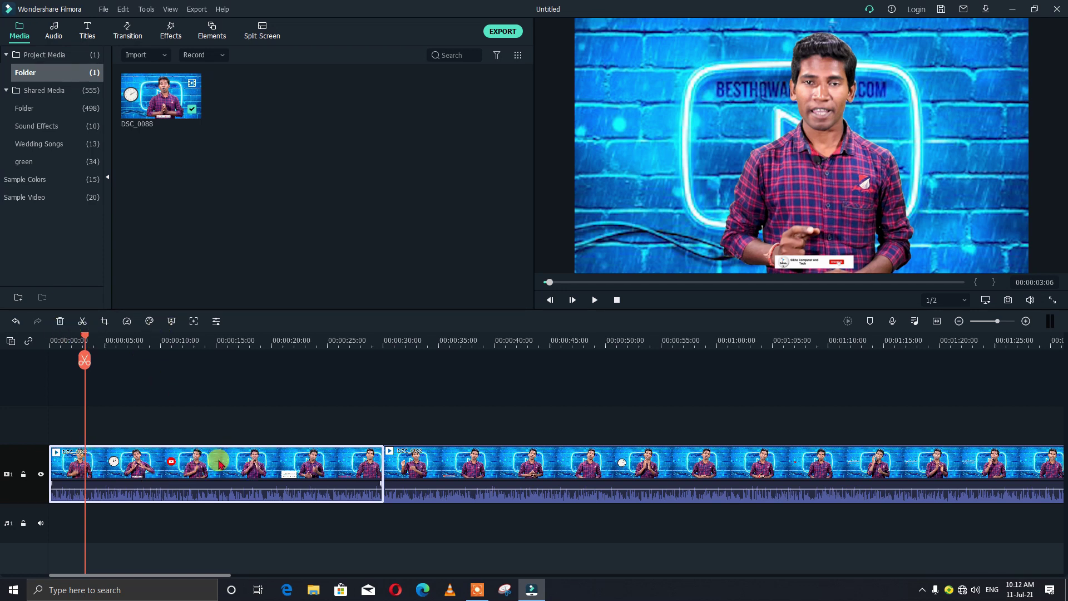
left_click(60, 321)
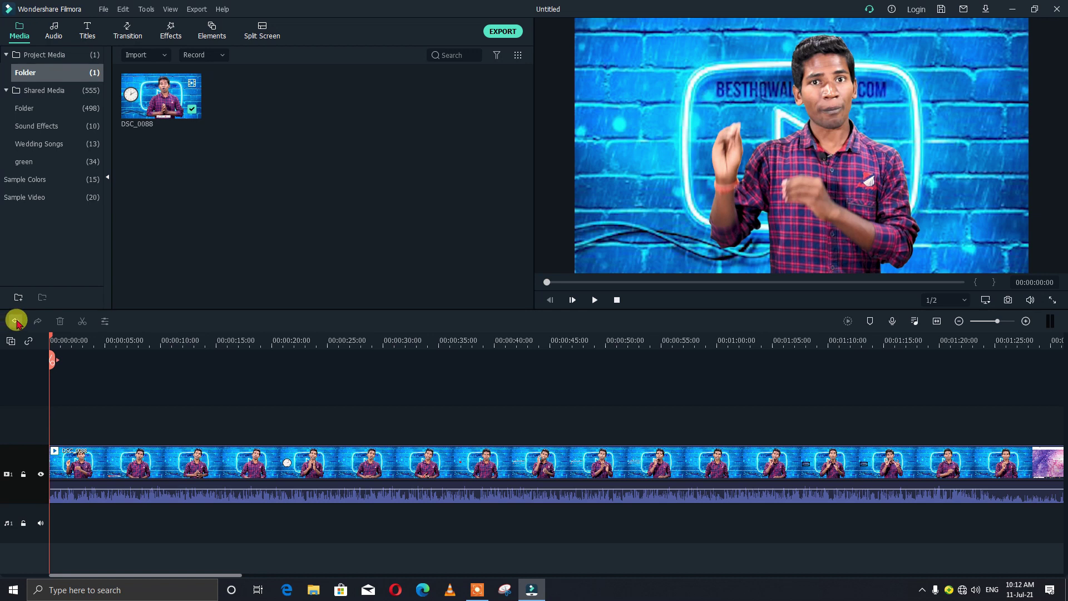
left_click(16, 322)
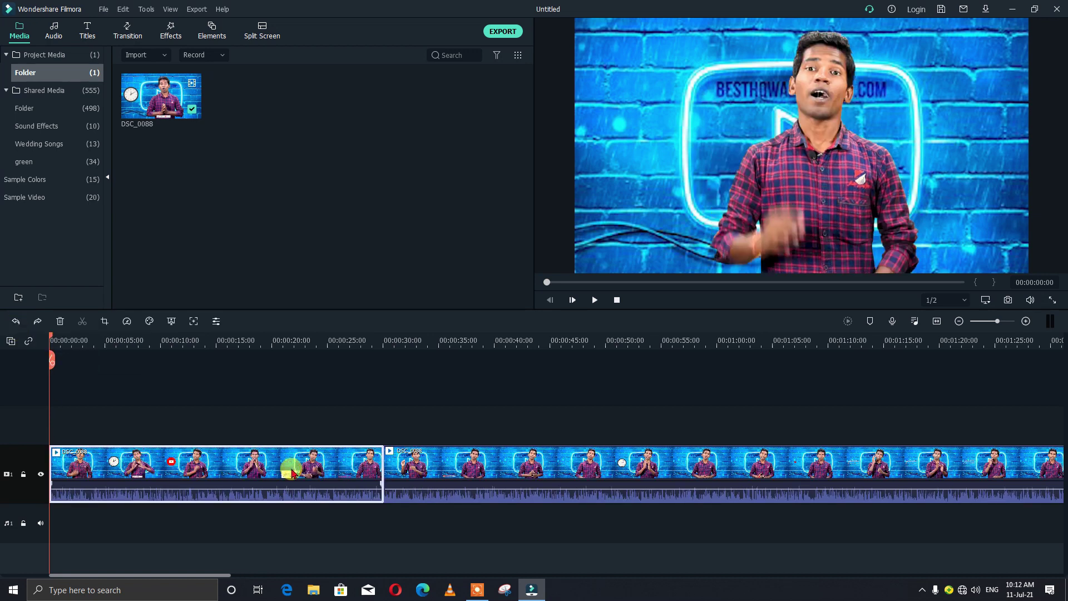
- Open the crop settings for the first segment, choose a 1:1 ratio and center the crop frame on the presenter
left_click(62, 341)
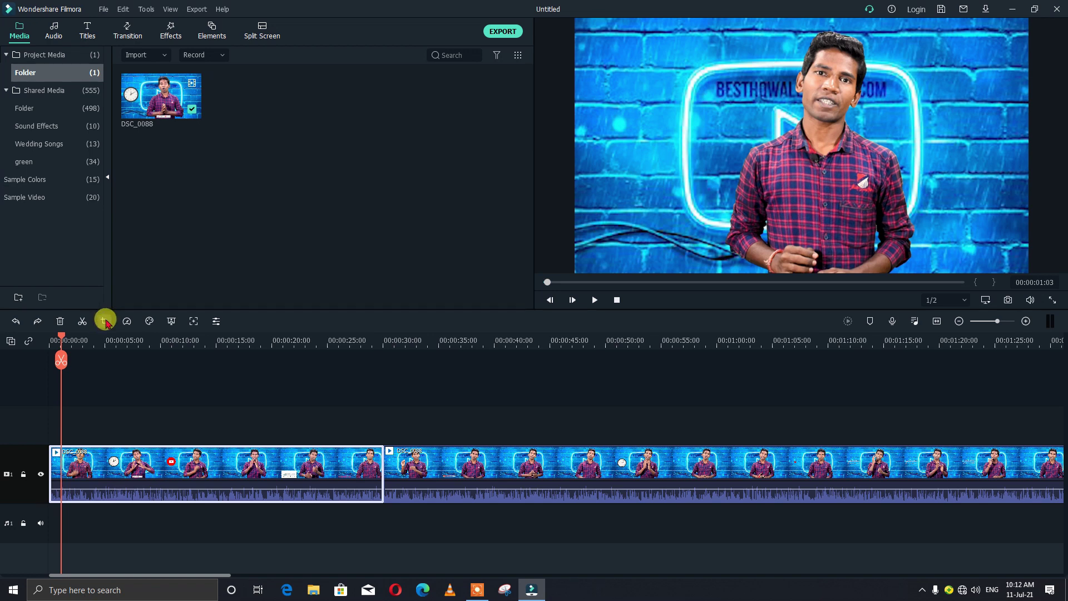
left_click(104, 322)
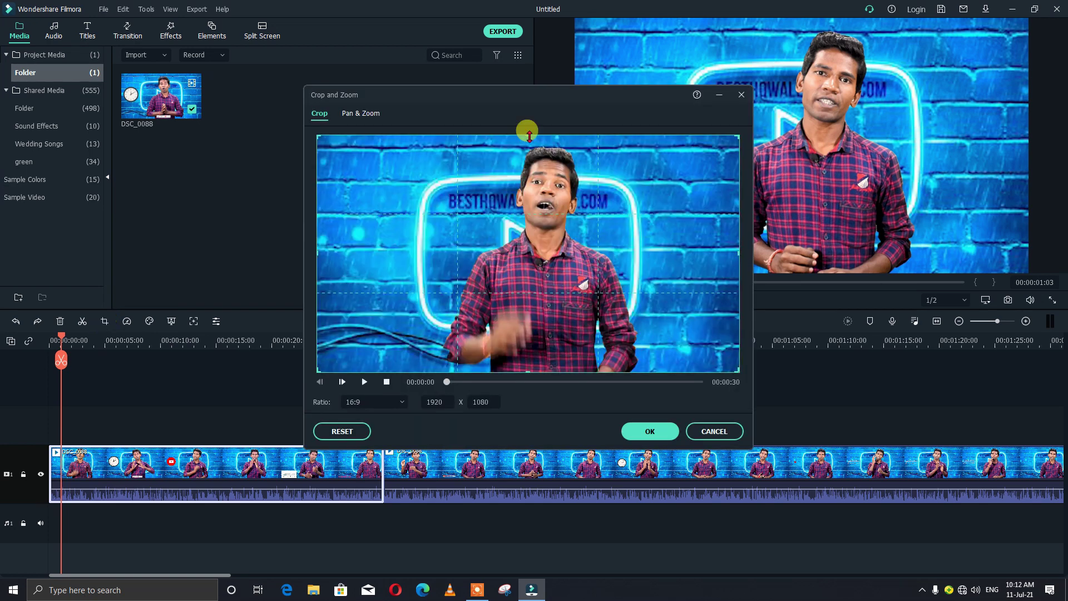
left_click_drag(529, 133, 562, 129)
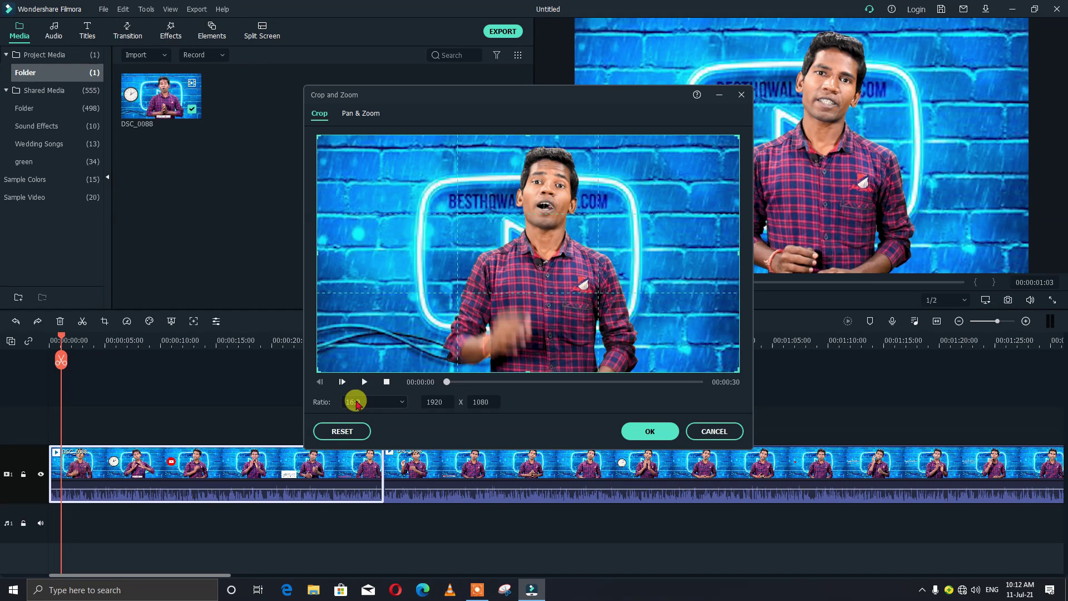
left_click(404, 402)
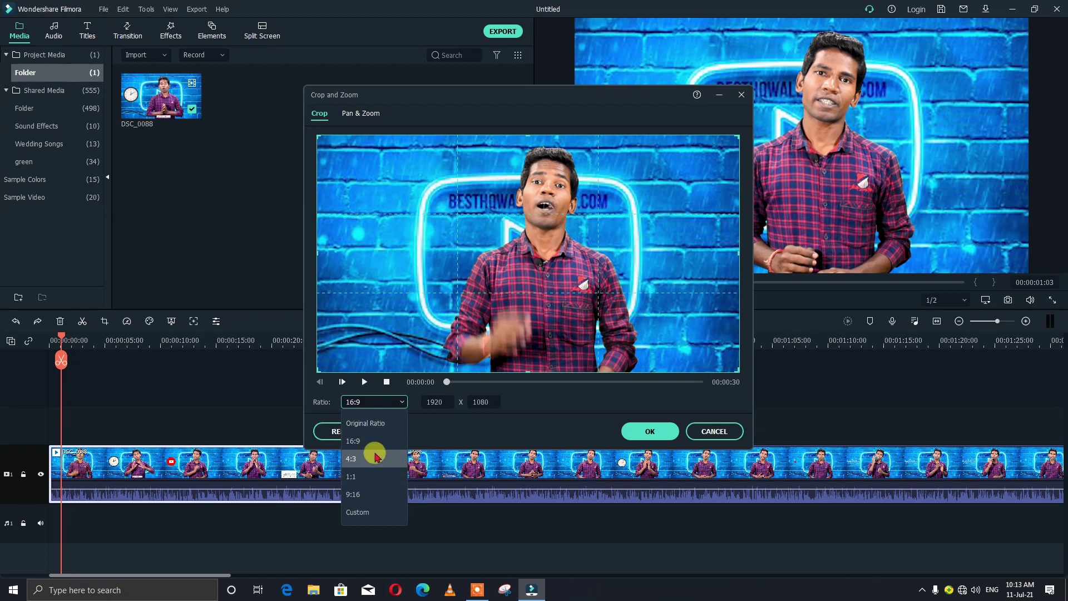
left_click(370, 480)
left_click_drag(448, 261, 551, 263)
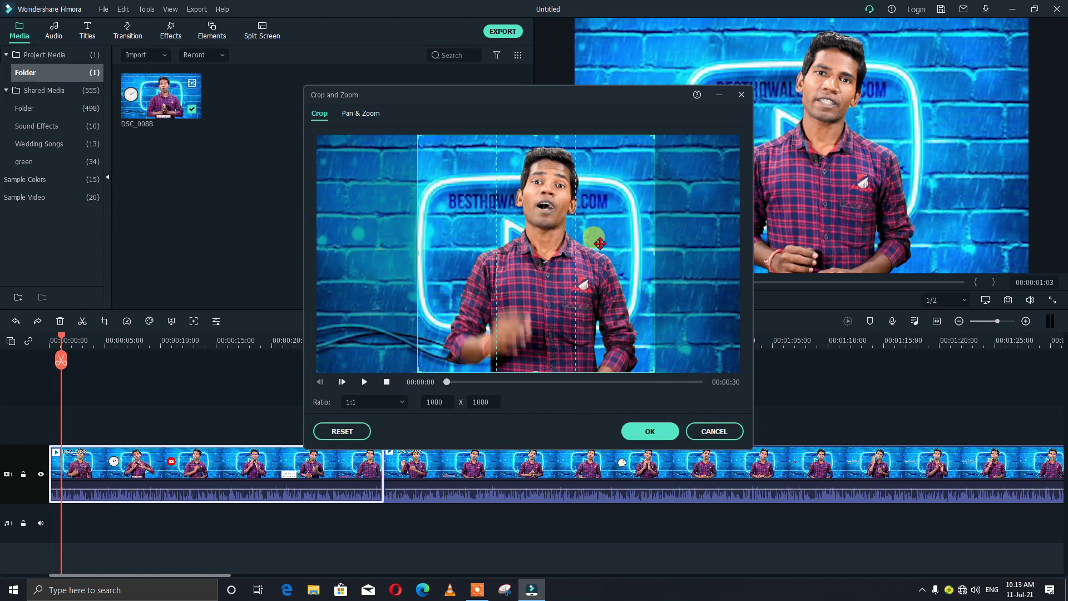
- Crop the first segment at the original ratio with a frame of about 1839 x 1034, apply it and play the result briefly
left_click(399, 402)
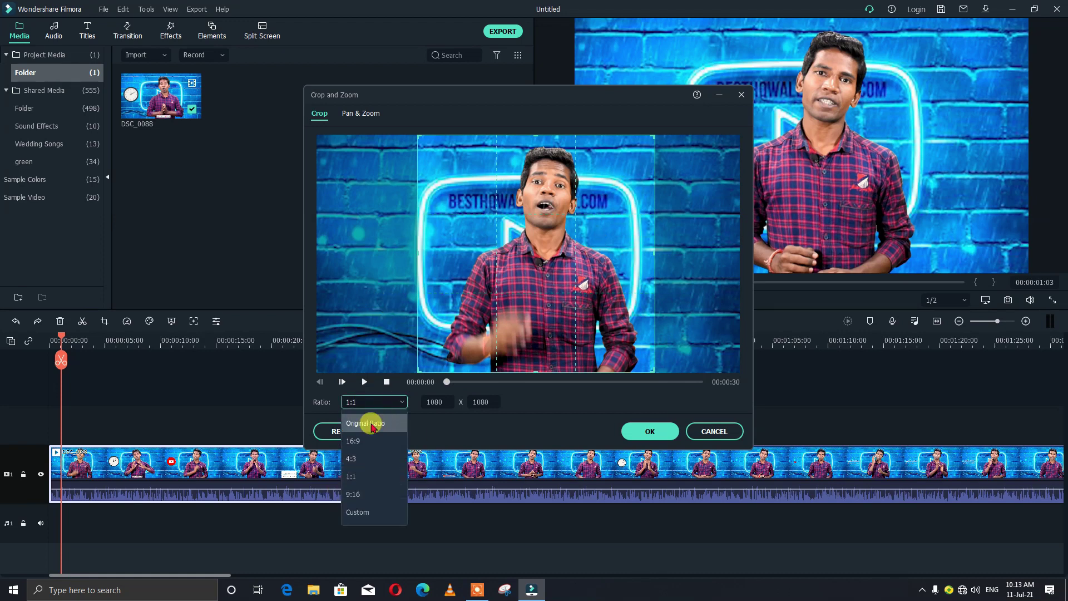
left_click(371, 424)
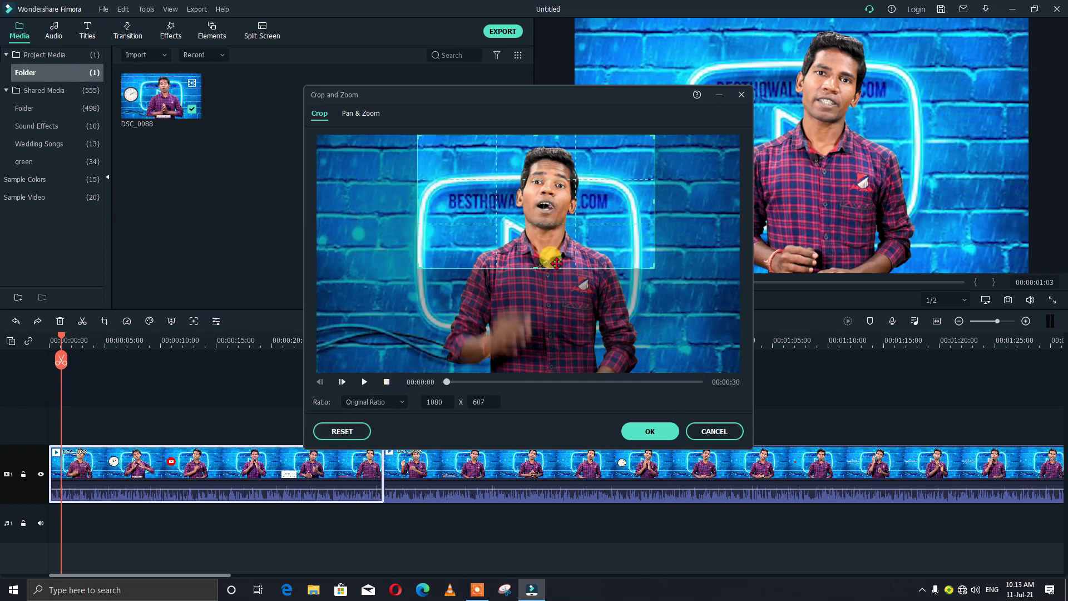
left_click_drag(533, 272, 536, 317)
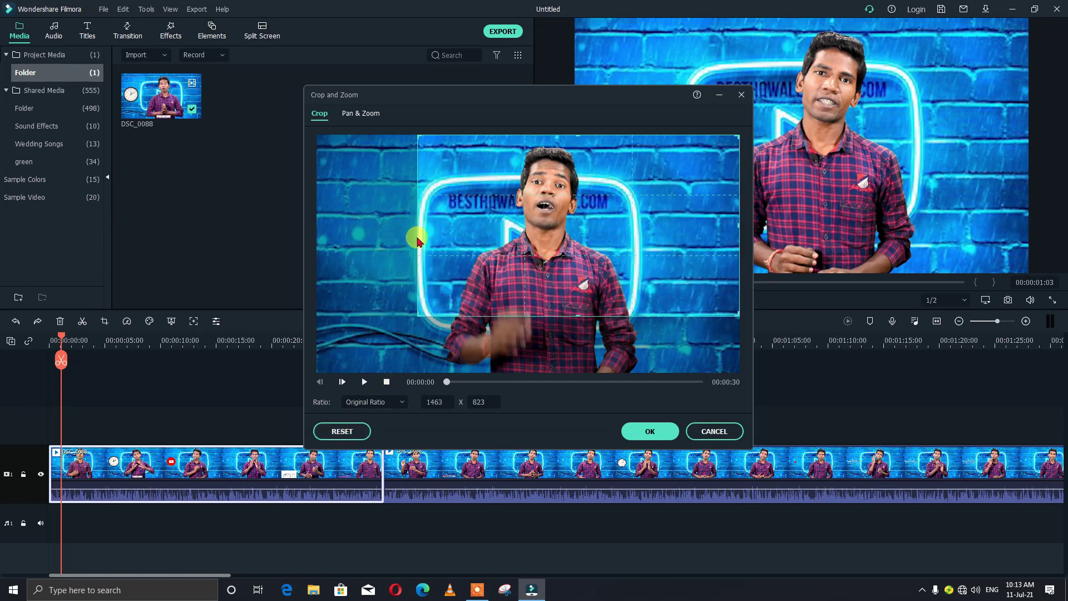
left_click_drag(421, 225, 293, 236)
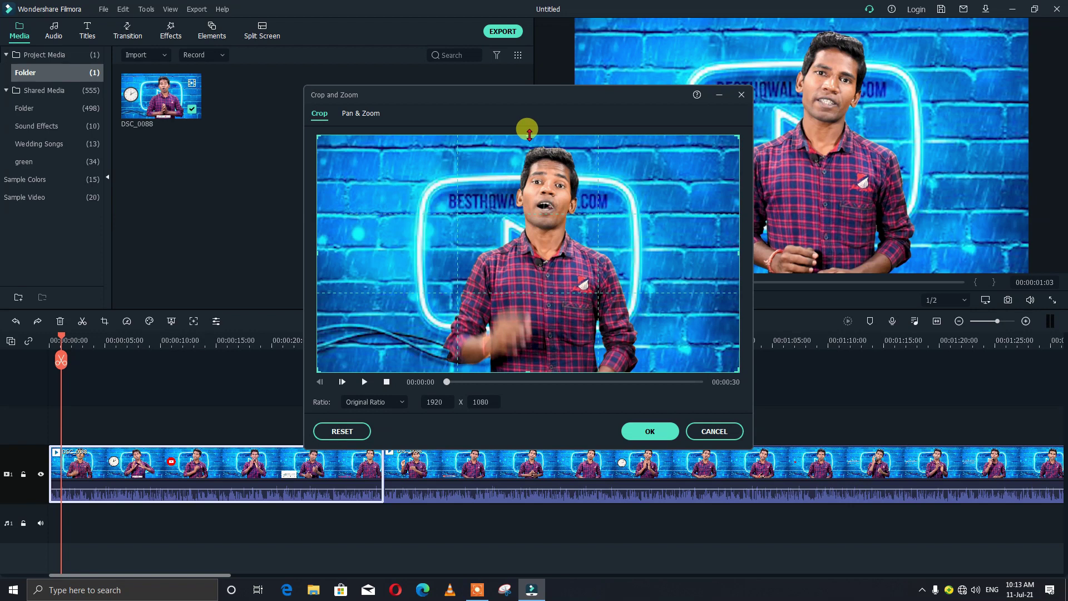
left_click_drag(528, 132, 528, 145)
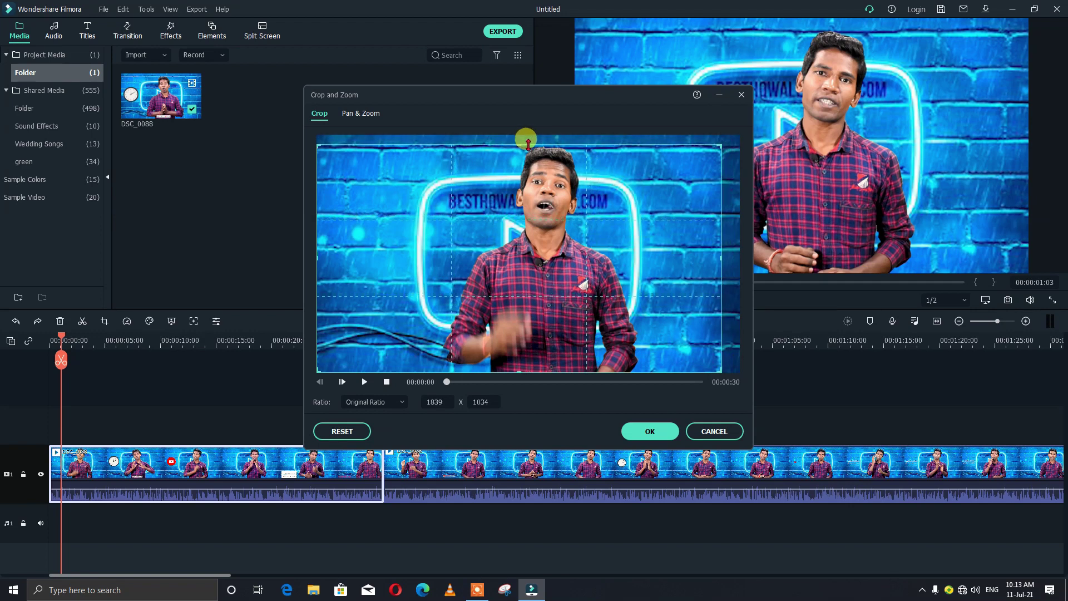
left_click(647, 430)
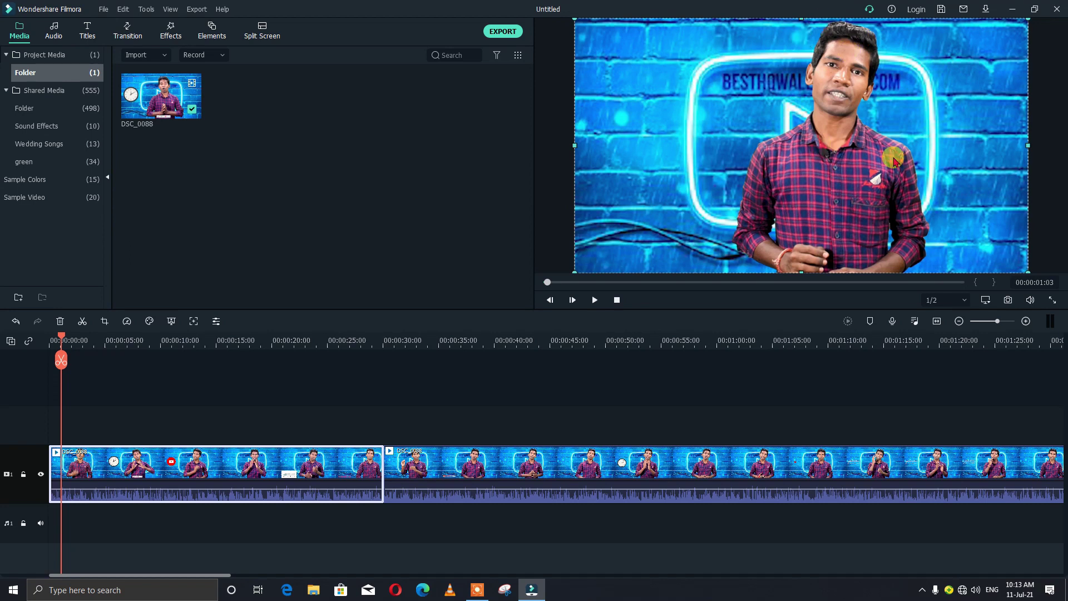
key("space")
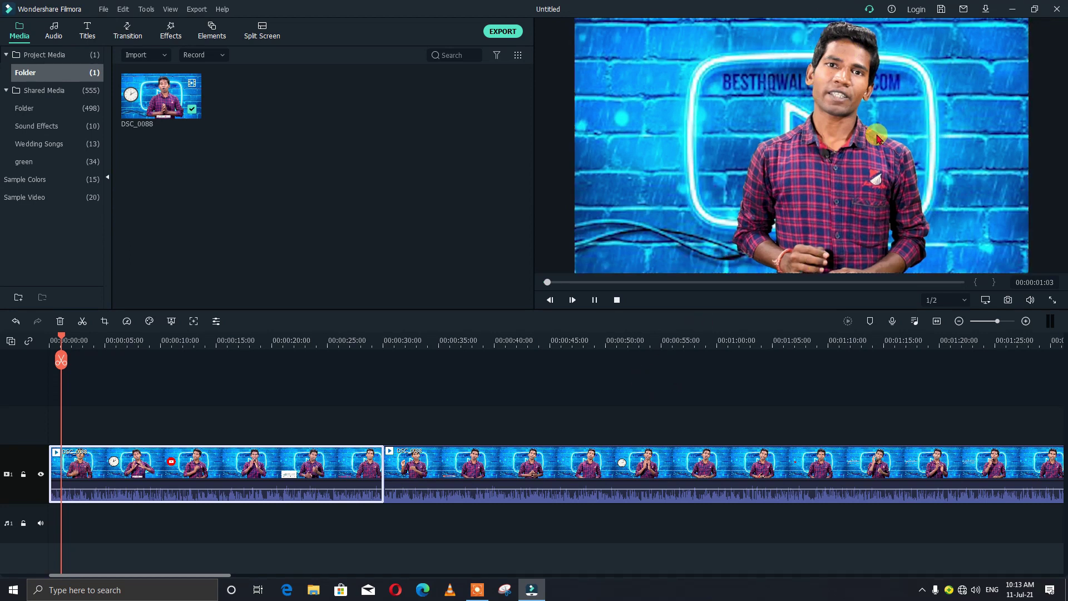
key("space")
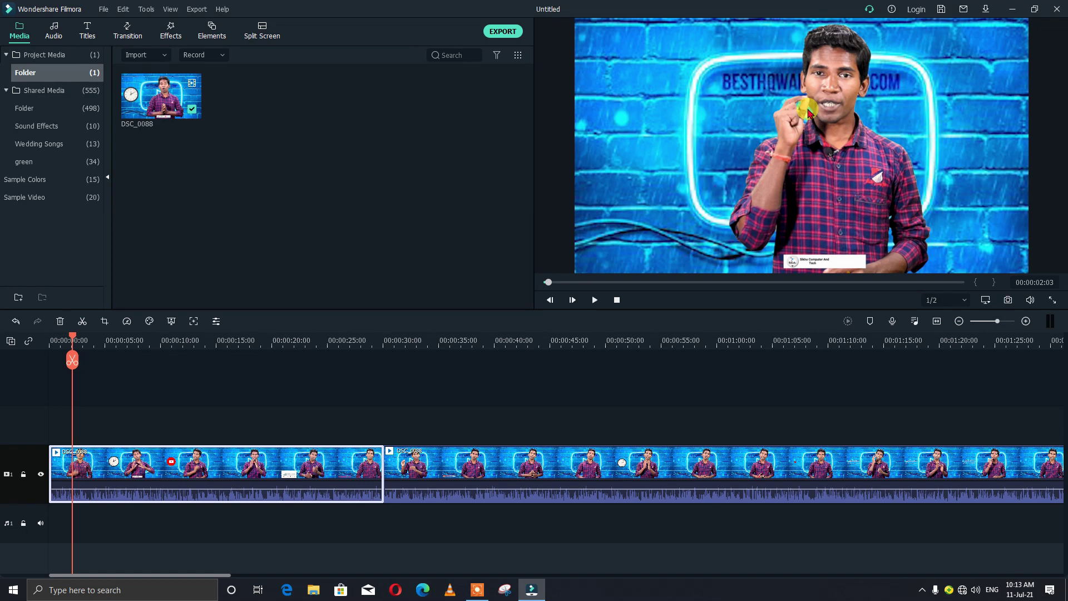
- Slow the first segment to 0.5x speed and play part of it to preview the slow motion
left_click(127, 322)
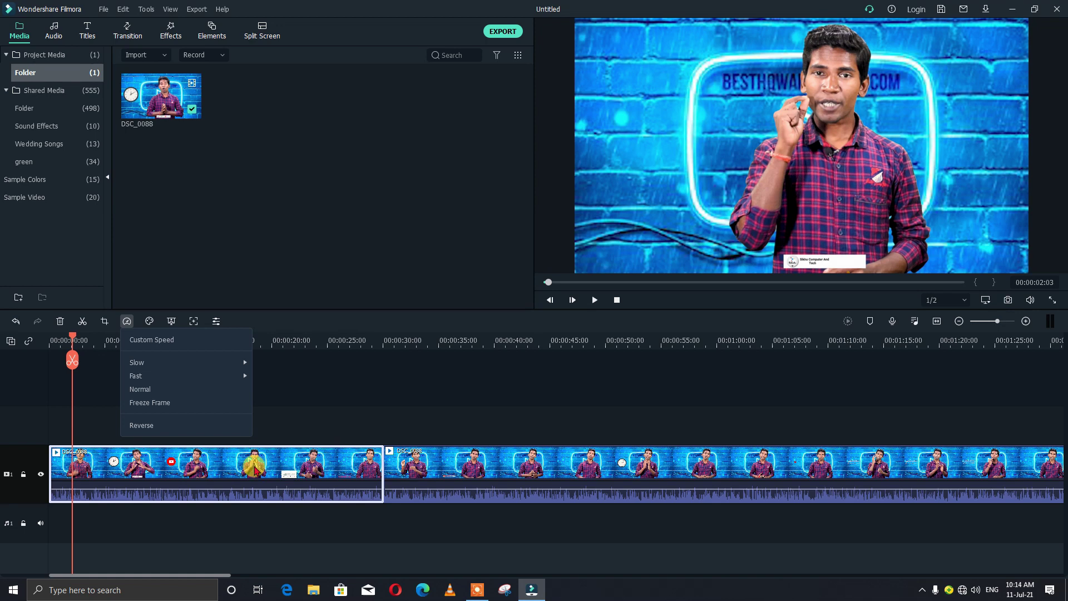
left_click(308, 398)
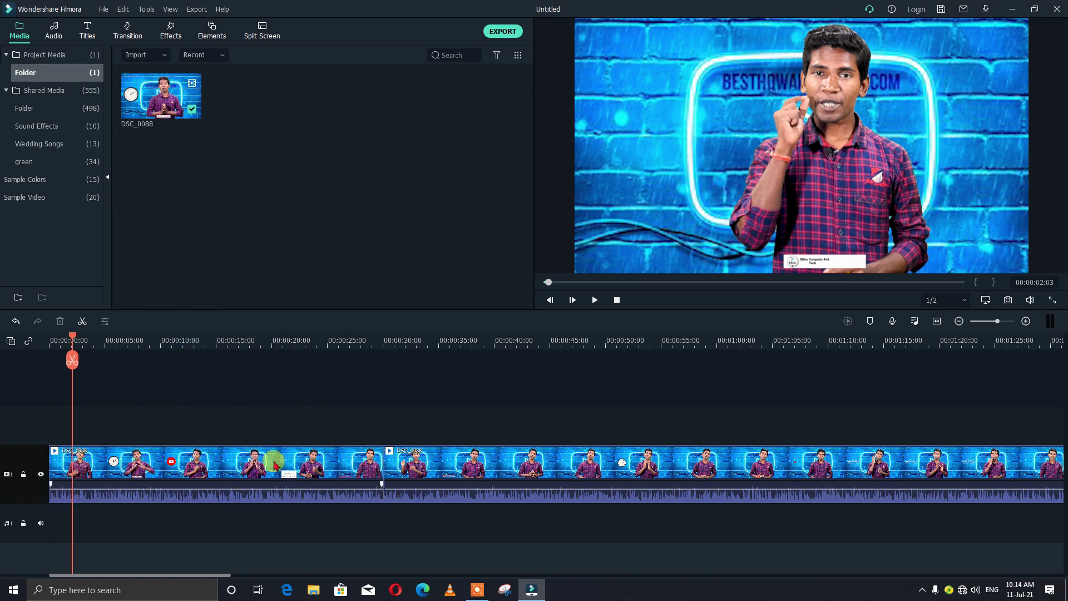
left_click(243, 469)
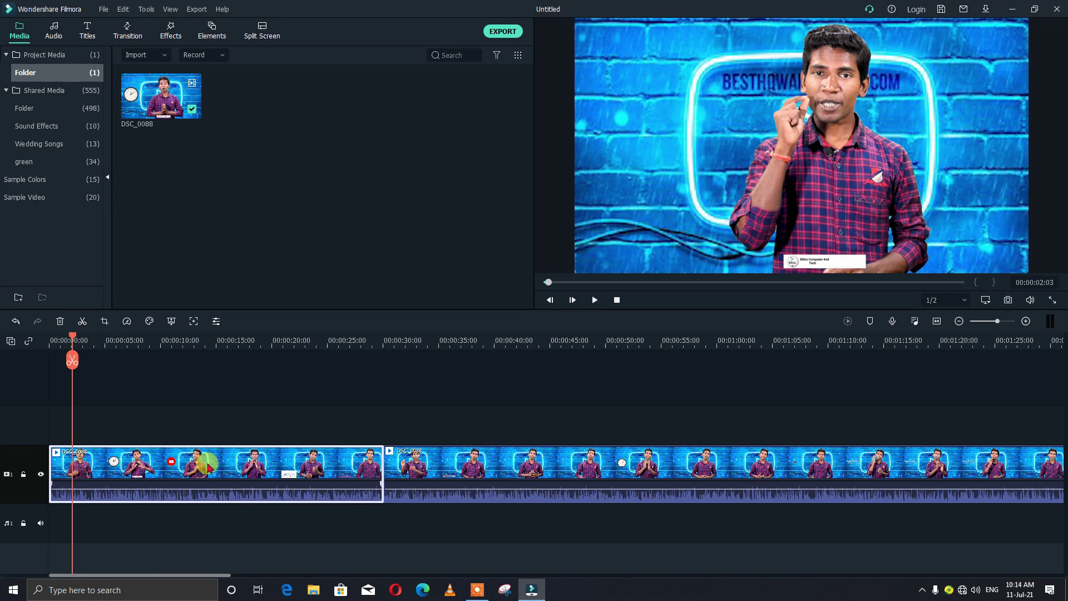
left_click(126, 323)
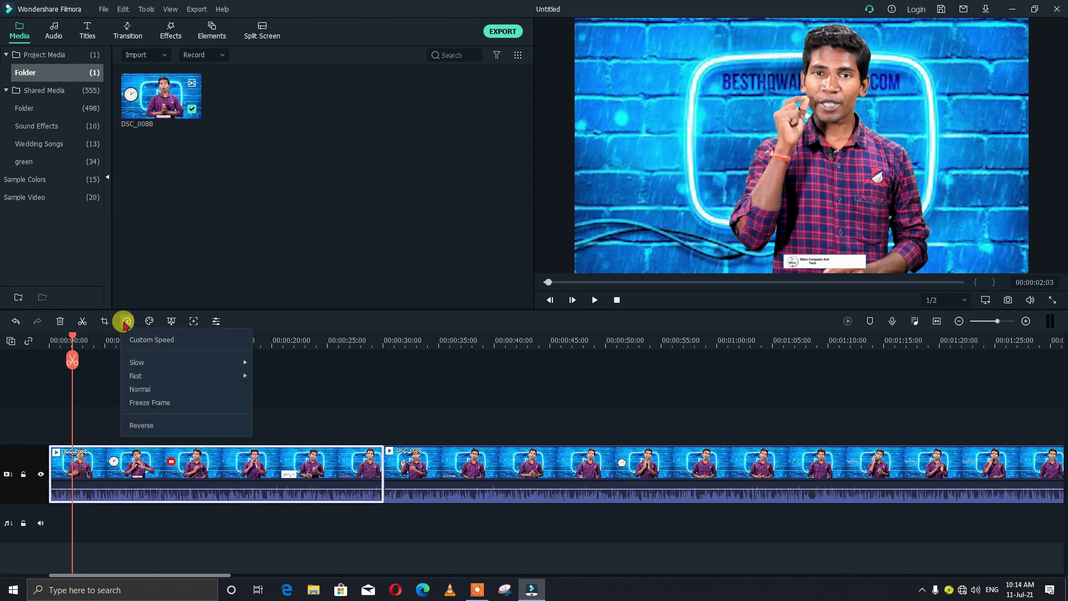
mouse_move(137, 364)
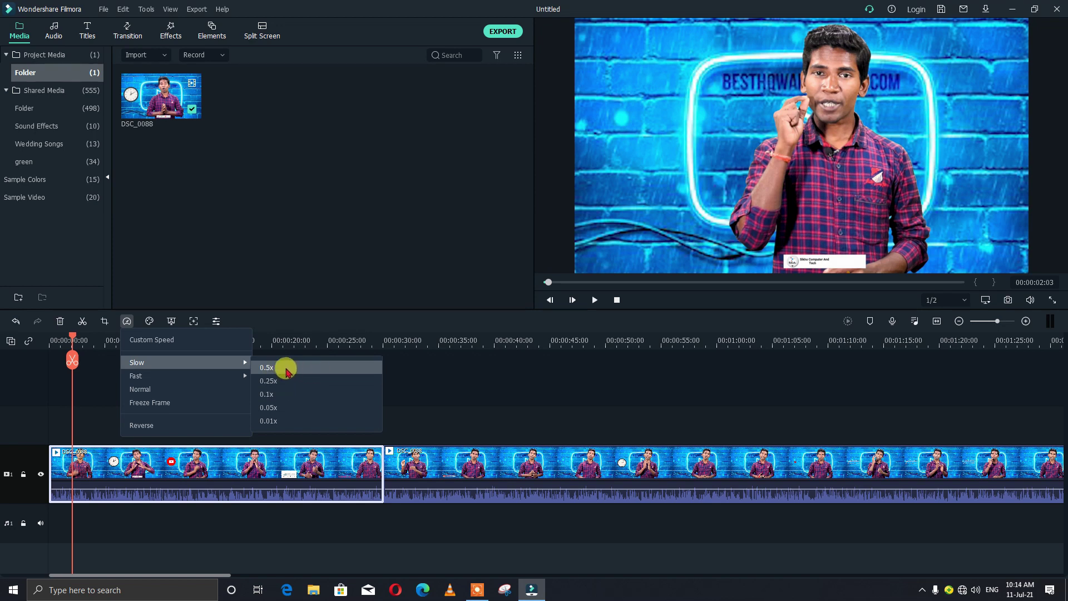
left_click(287, 372)
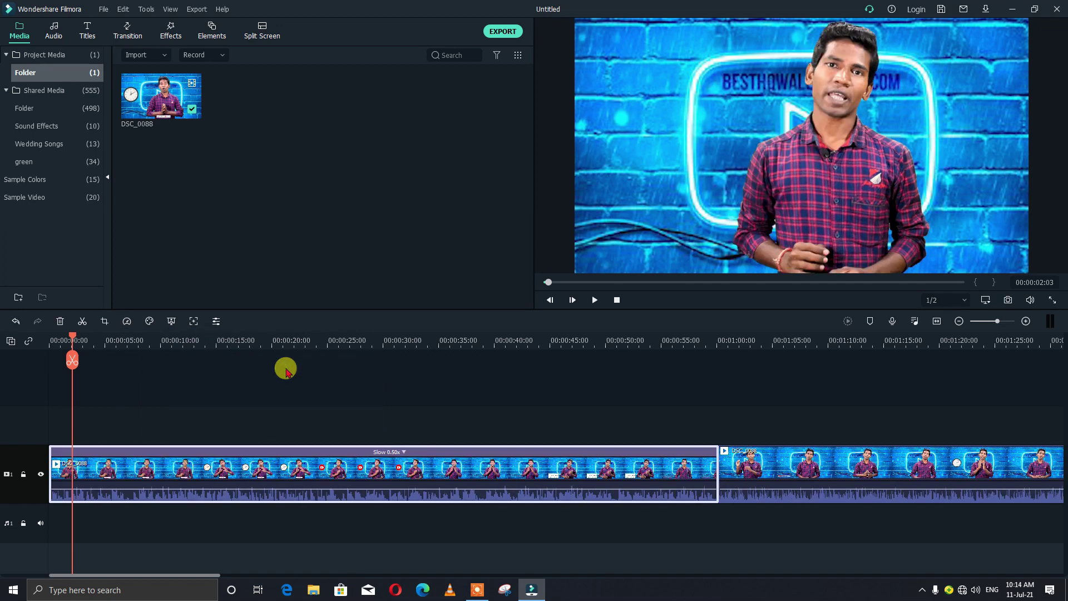
key("space")
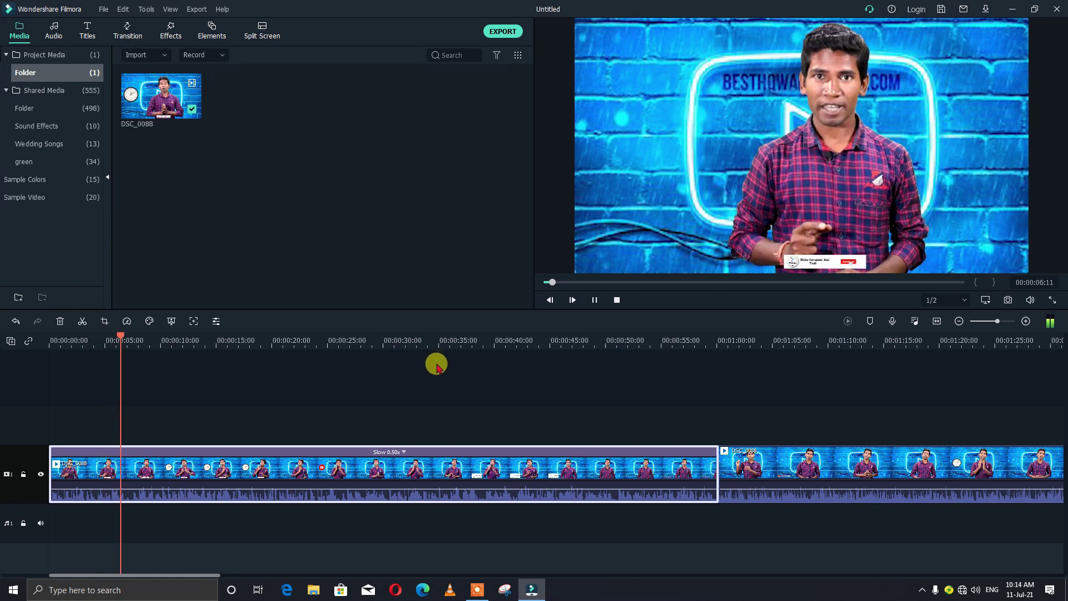
key("space")
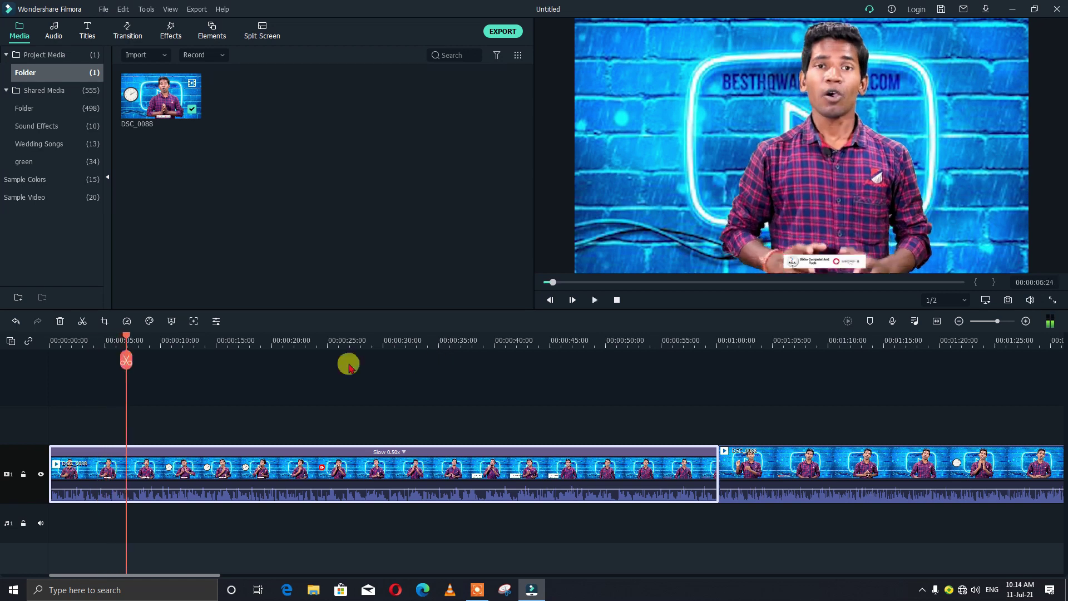
- Slow the first segment further to 0.25x speed and preview it
left_click(127, 323)
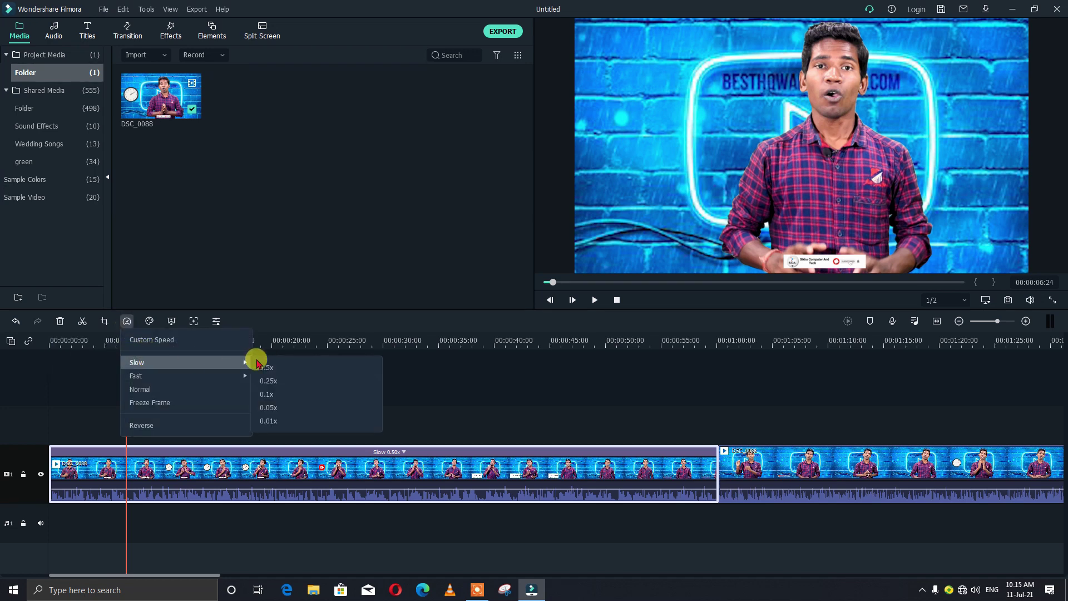
left_click(301, 381)
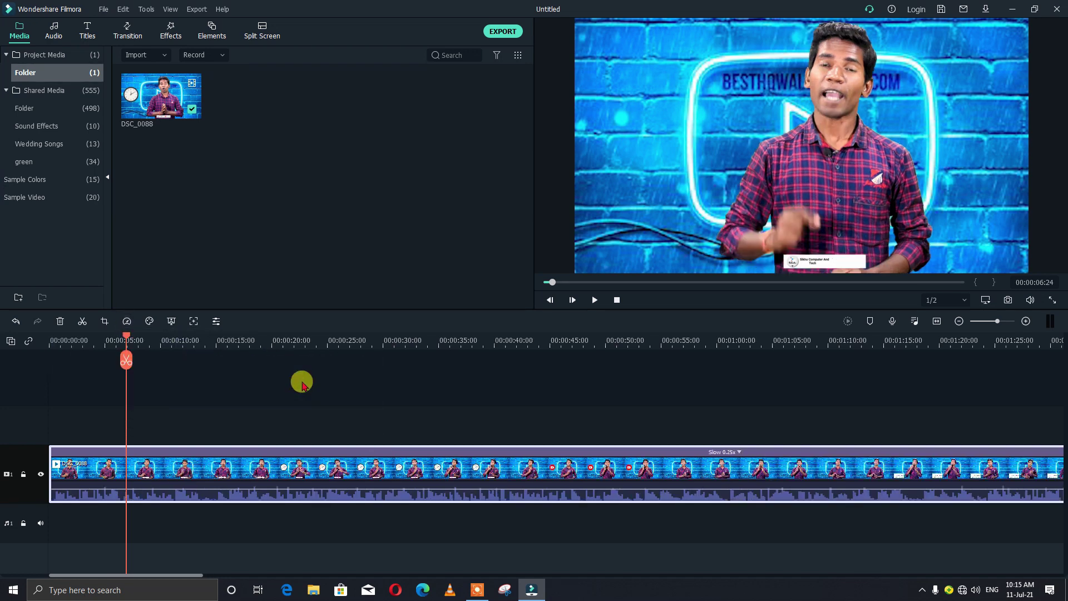
key("space")
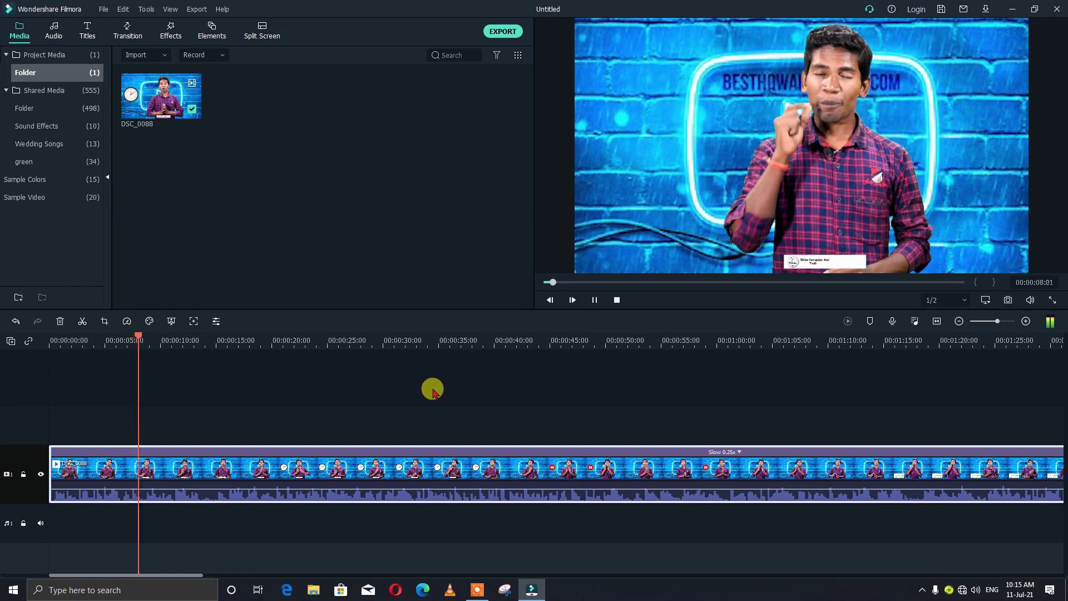
key("space")
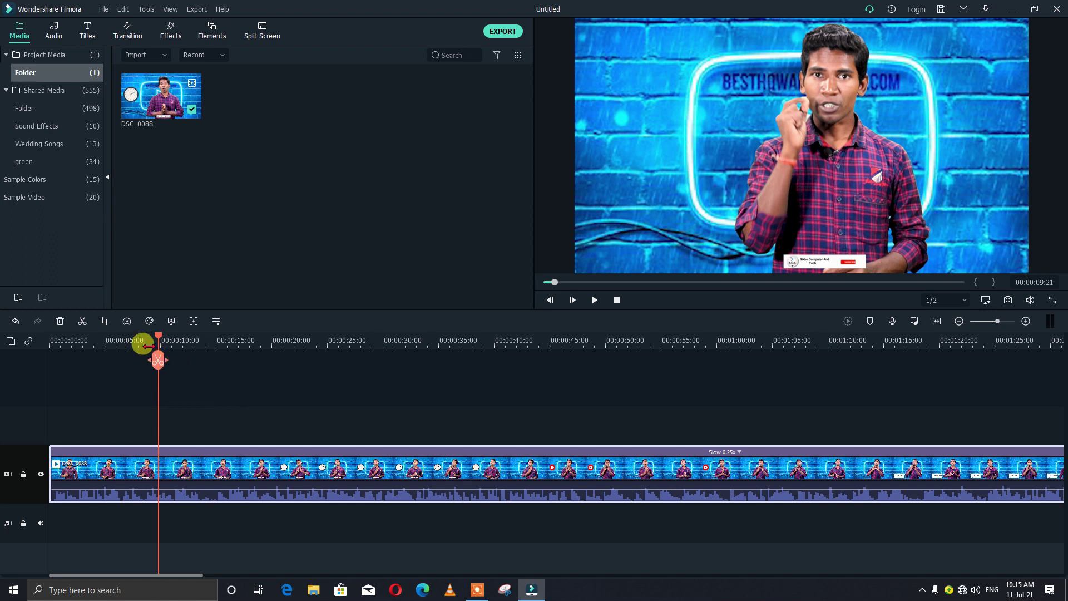
- Test the first segment at 8x speed by playing it from the timeline start, and undo the speed changes to restore normal speed
left_click(128, 321)
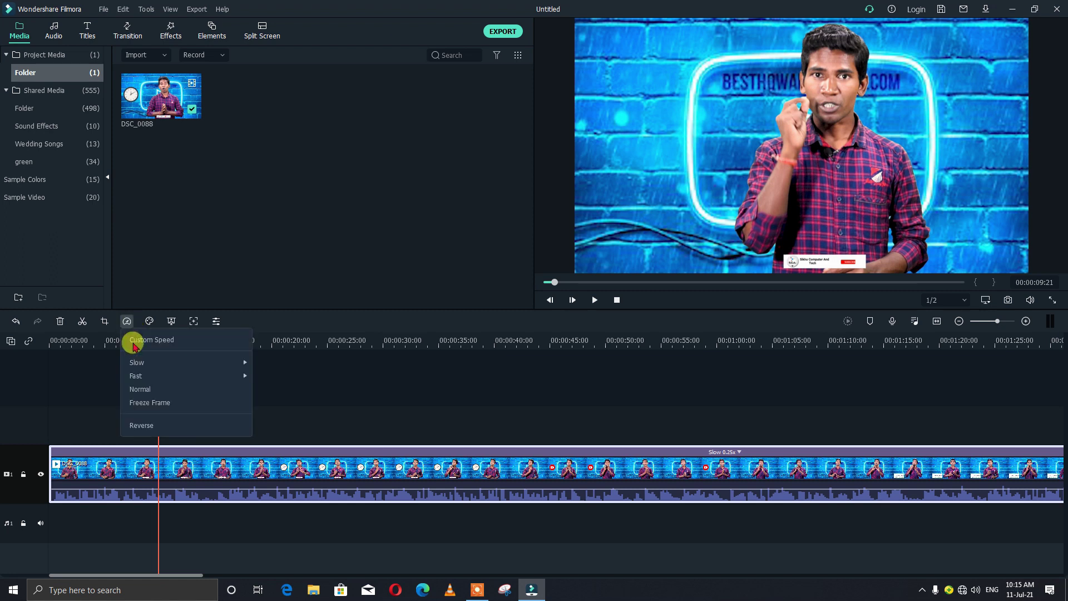
mouse_move(145, 377)
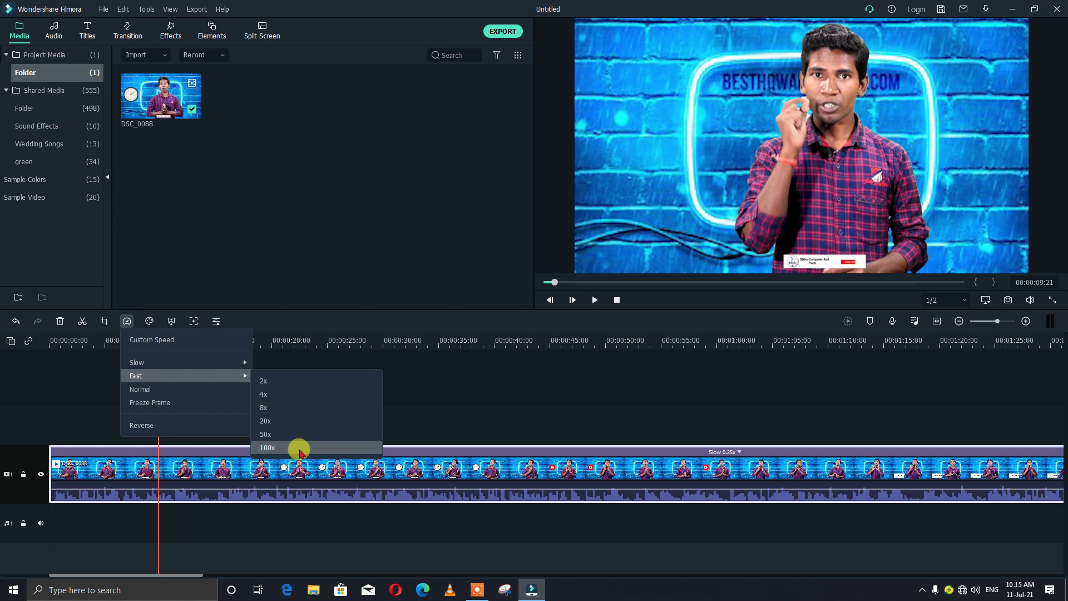
left_click(297, 406)
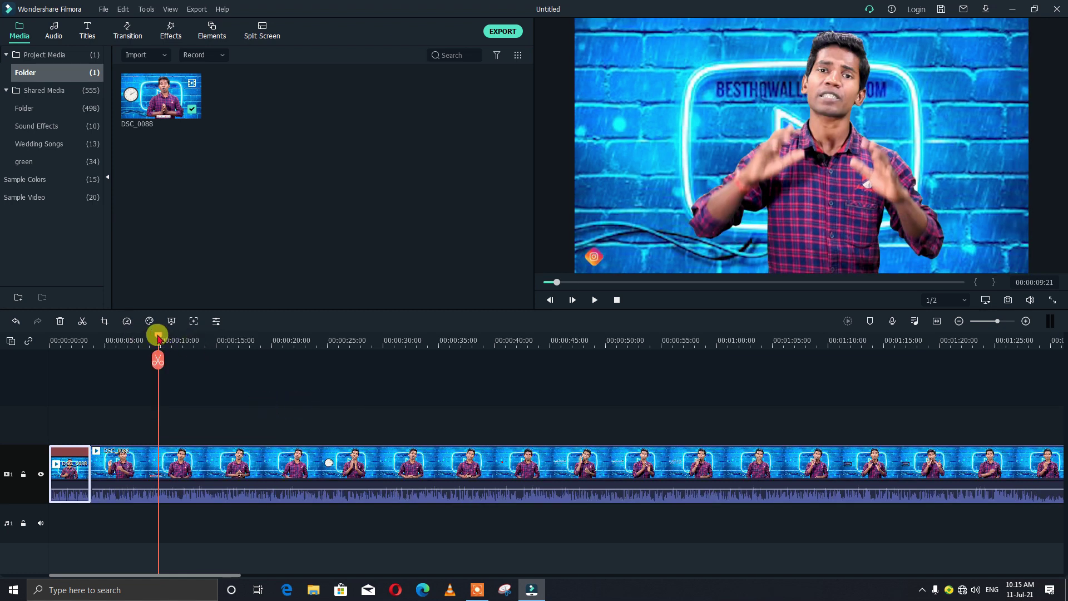
left_click_drag(158, 338, 25, 365)
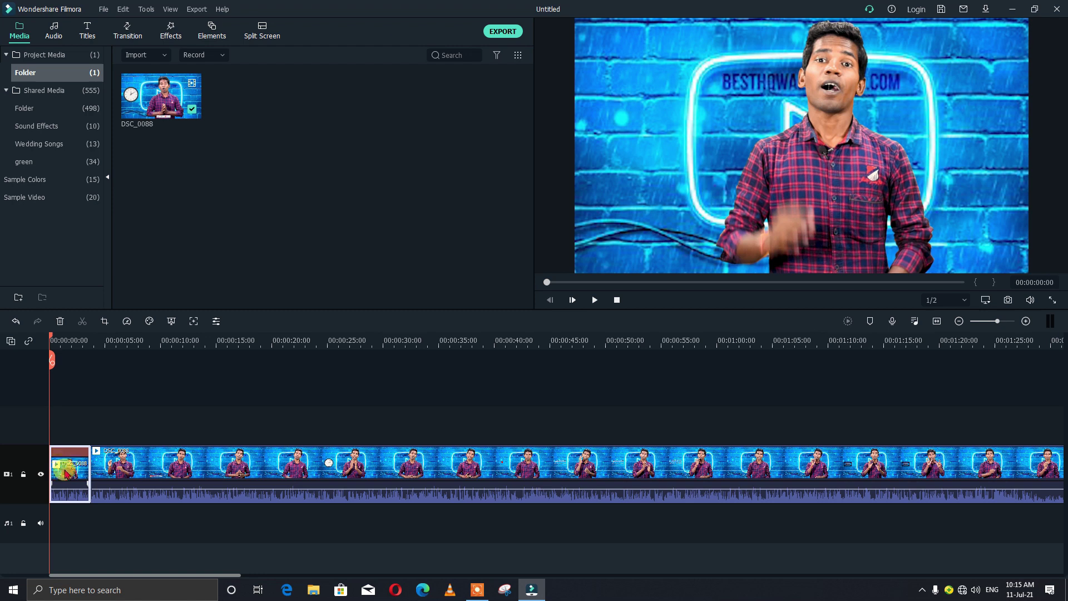
key("space")
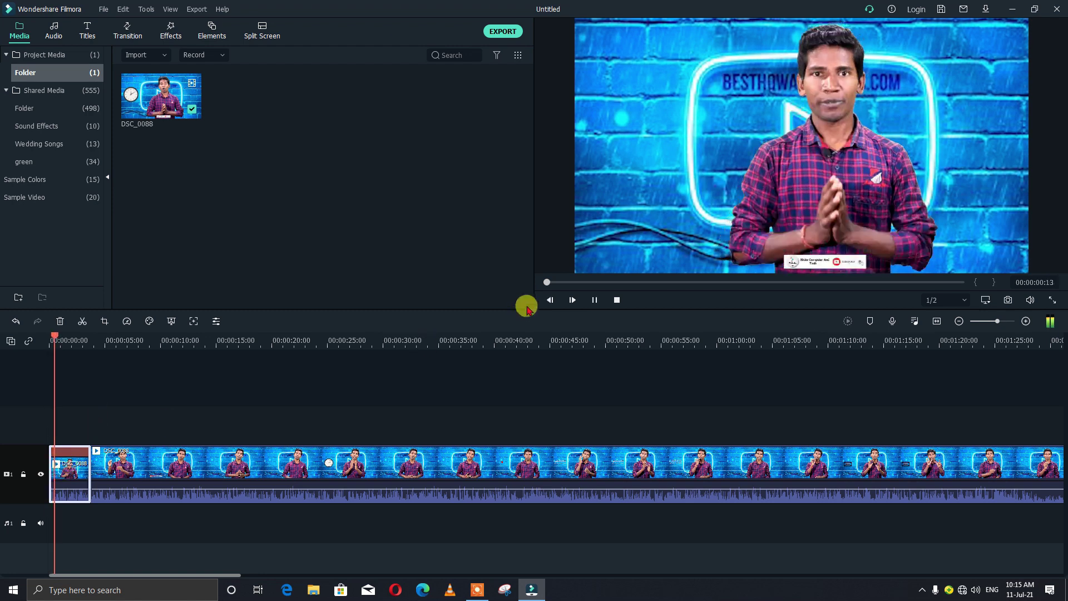
key("space")
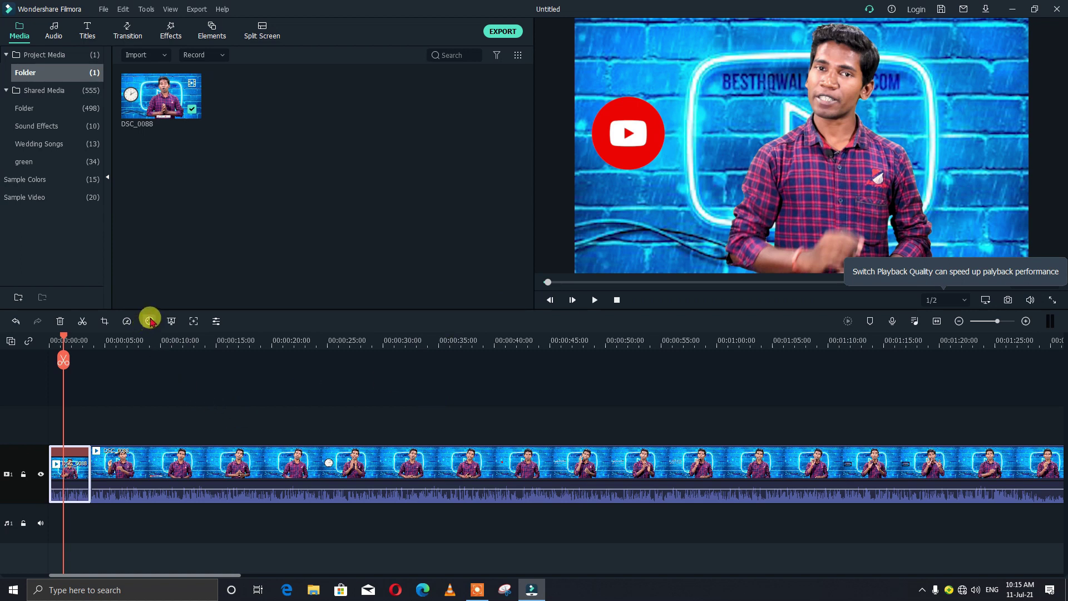
left_click(128, 321)
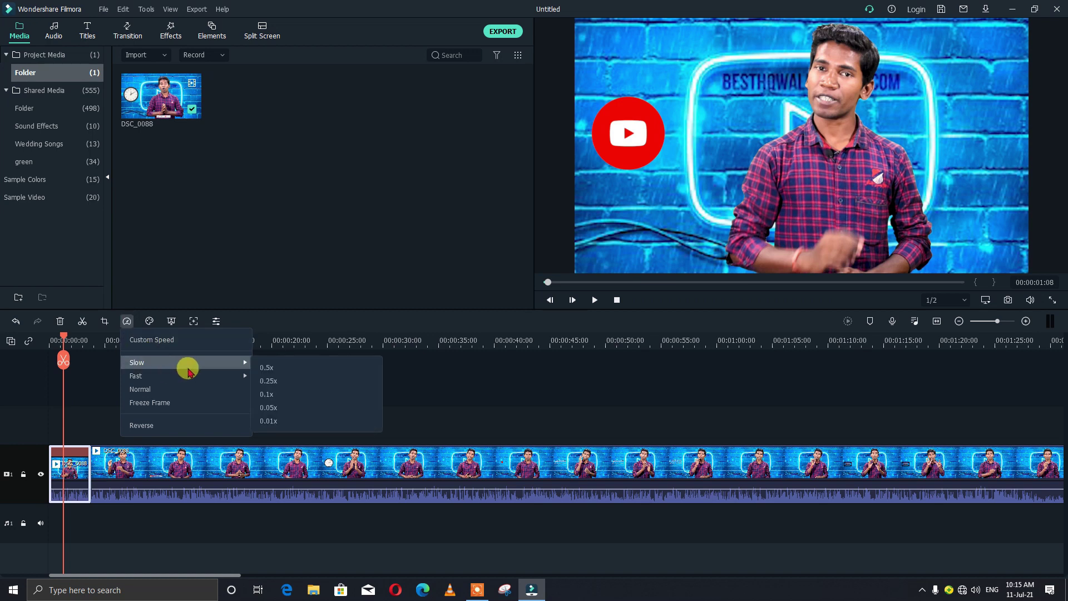
left_click(267, 378)
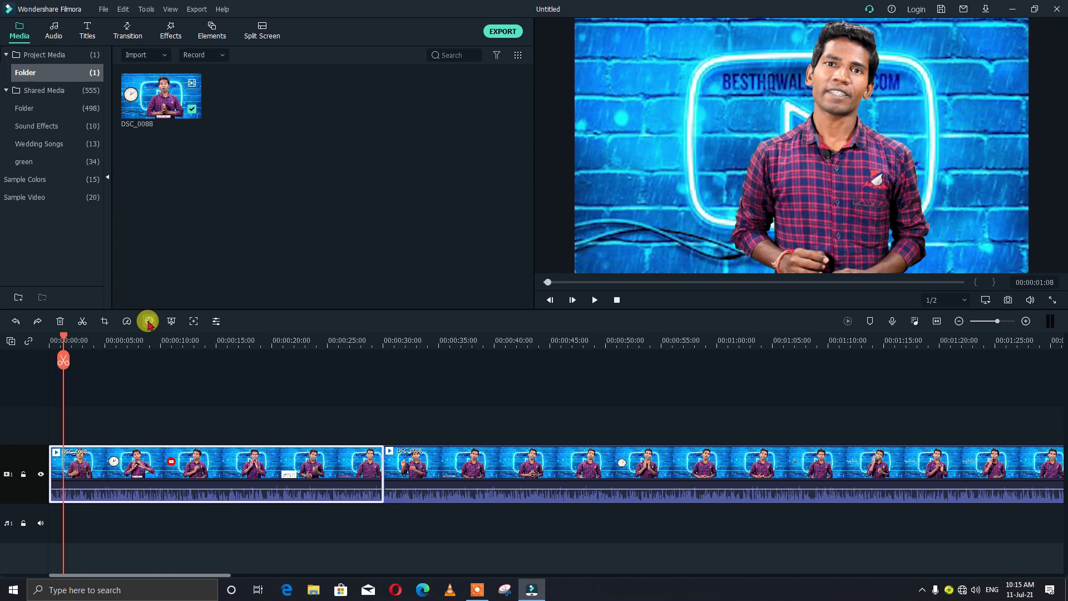
- Open color correction for the first segment and try presets from Cool, Warm and Warm Max through Shadow Details, Boost Color, Elegant and Brighten
left_click(150, 322)
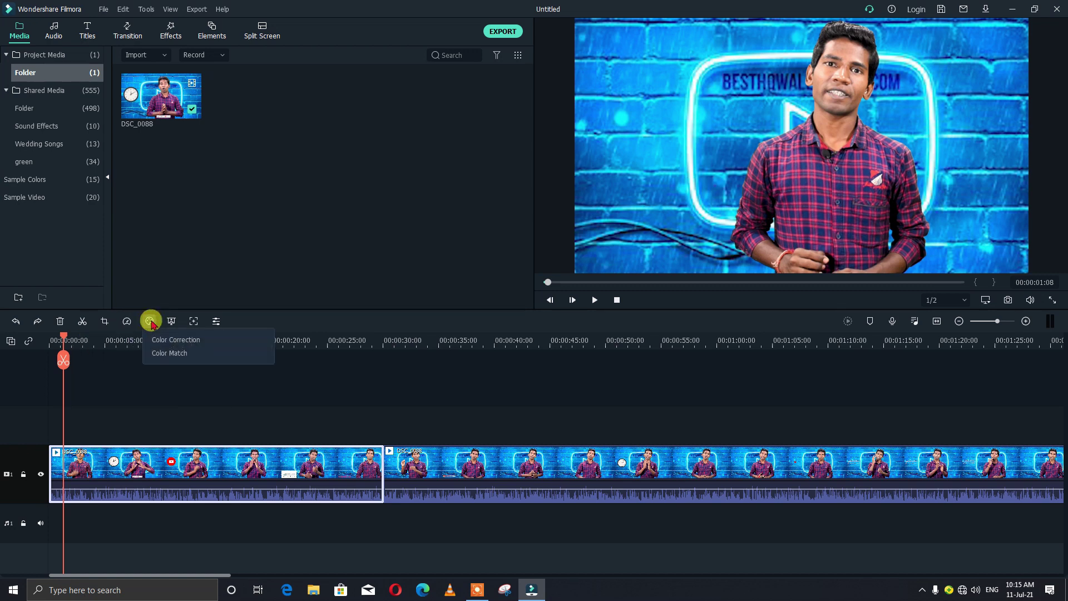
left_click(199, 340)
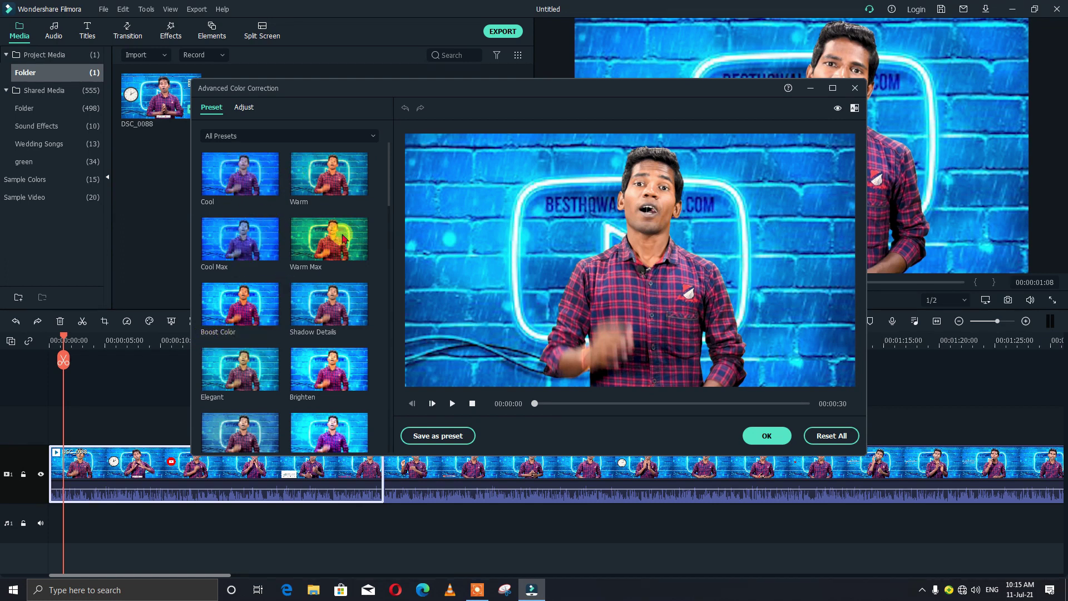
left_click(252, 191)
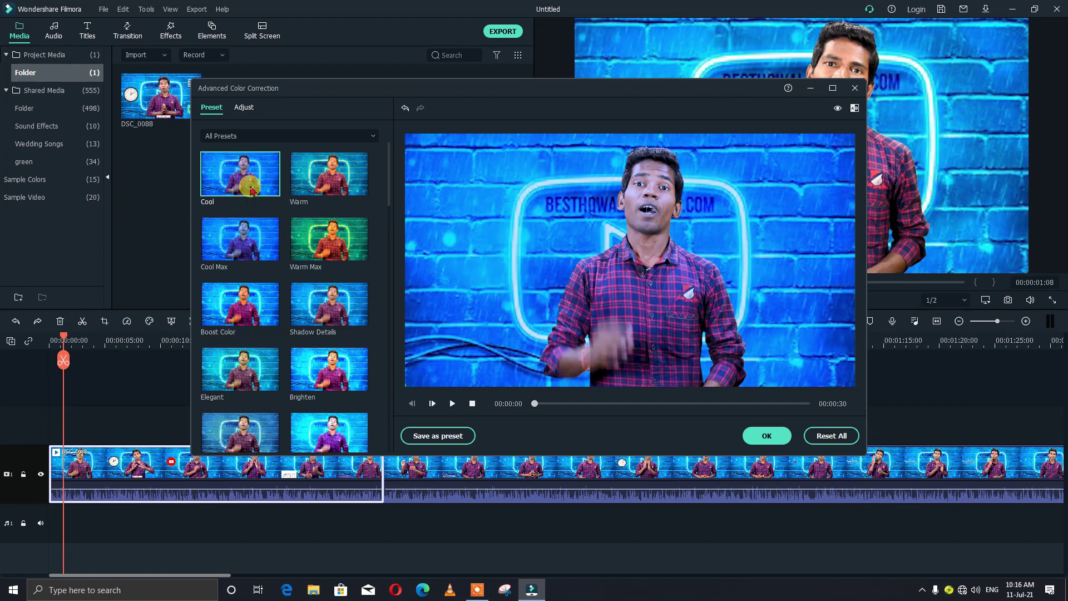
left_click(324, 185)
left_click_drag(535, 403, 549, 409)
left_click(332, 251)
left_click(327, 296)
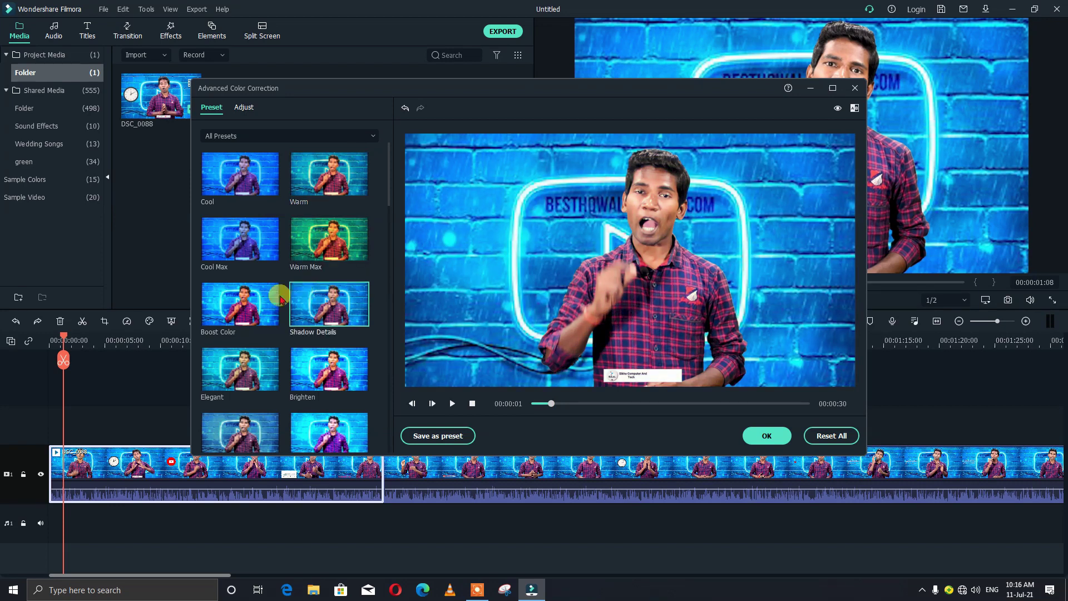
left_click(242, 305)
left_click(243, 356)
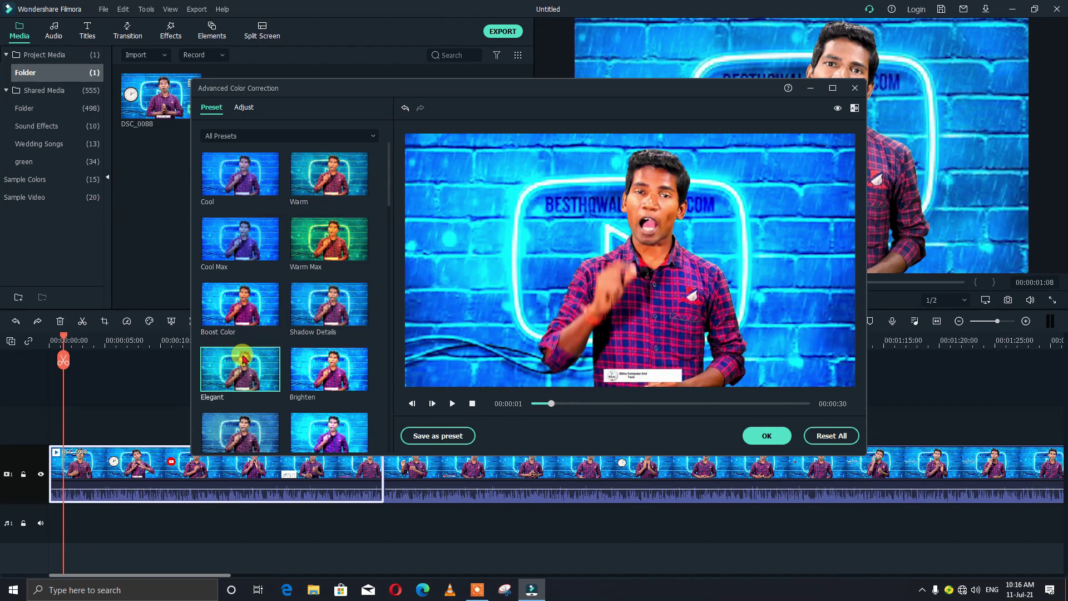
left_click(330, 368)
- Try the Lomo, Jungle, Far East, Vignette 2 and Vignette Classic color presets on the first segment
scroll(331, 369, "down", 4)
left_click(341, 316)
left_click(316, 367)
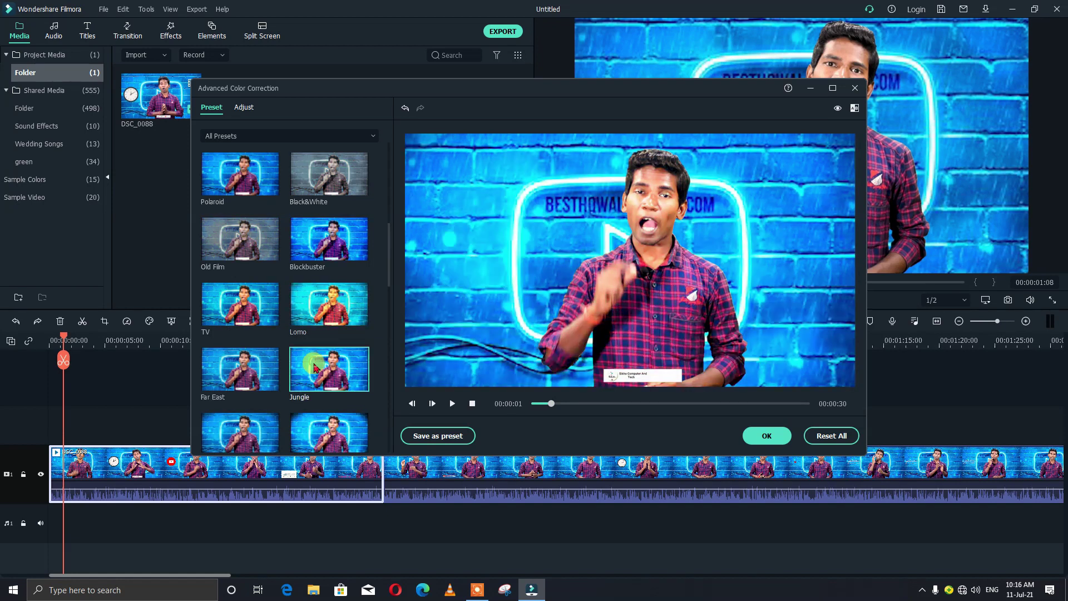
left_click(236, 370)
left_click(311, 426)
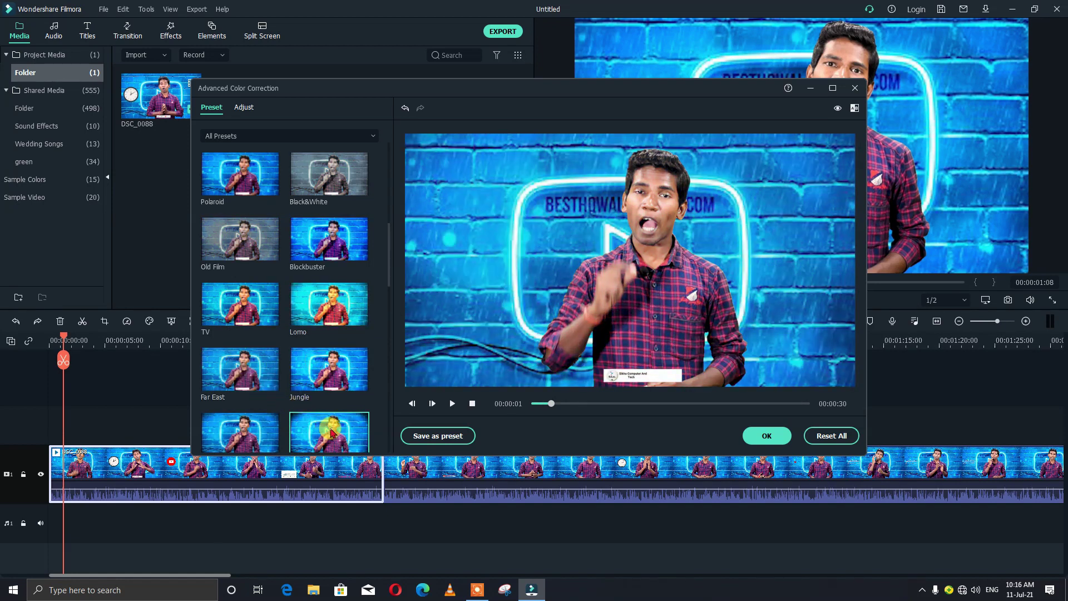
left_click(251, 399)
scroll(252, 400, "down", 3)
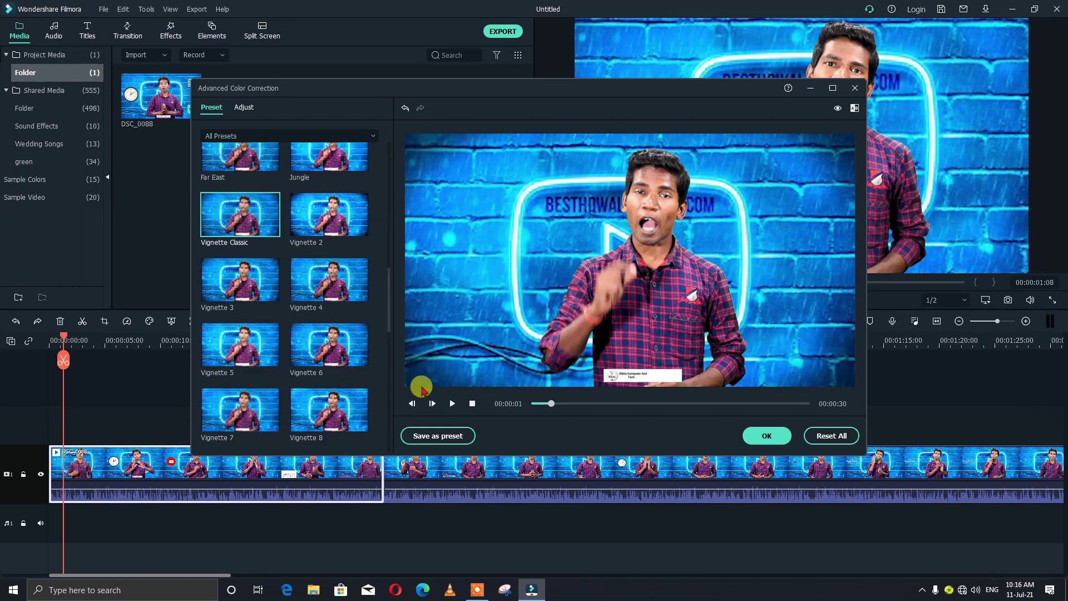
- Try the Vignette 7, B&W Film and 007 Series presets, and close color correction without applying any
scroll(287, 235, "down", 3)
left_click(235, 213)
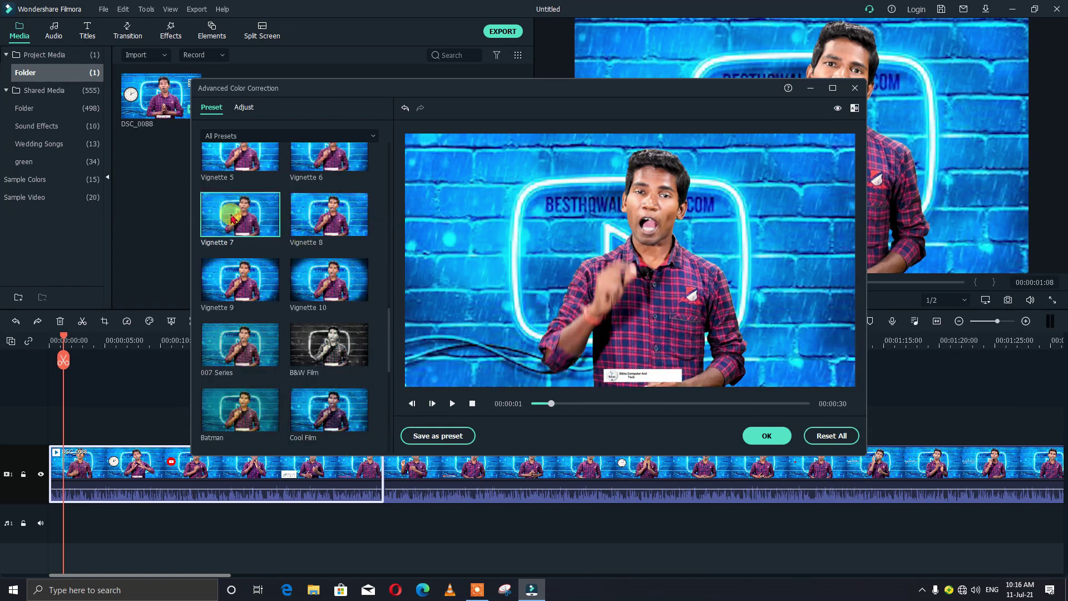
left_click(350, 345)
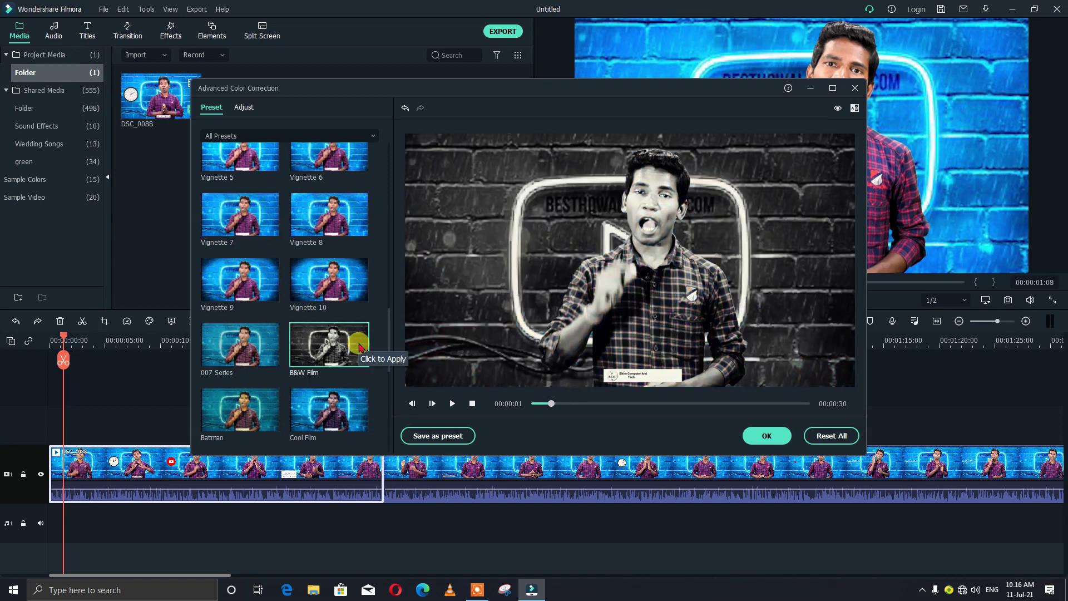
left_click(254, 343)
left_click(242, 206)
key("Escape")
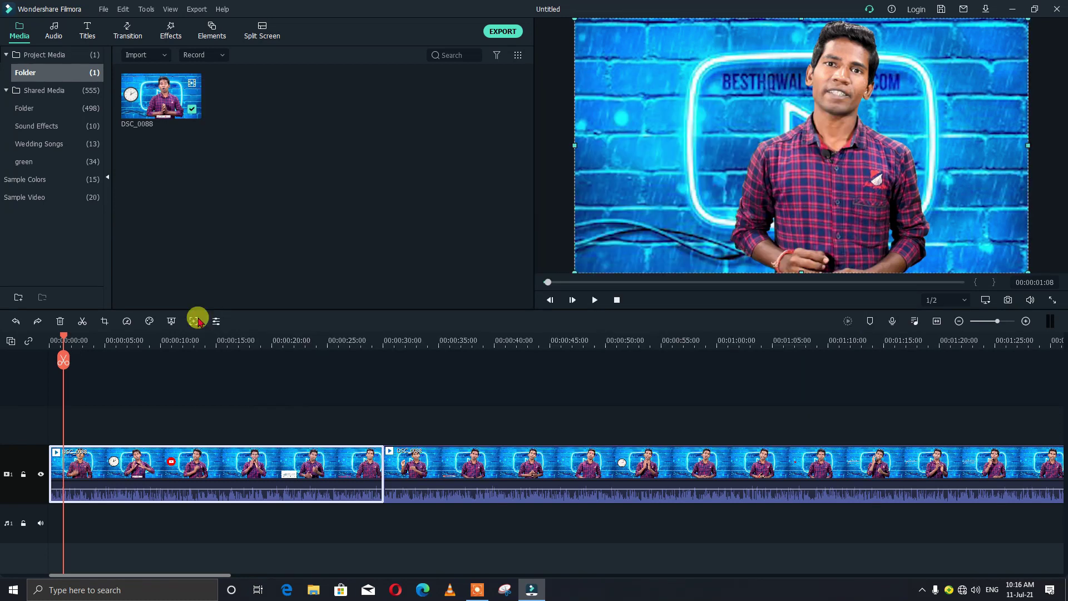
- Enable Chroma Key for the first segment, switch it off again, and close the clip settings
left_click(172, 324)
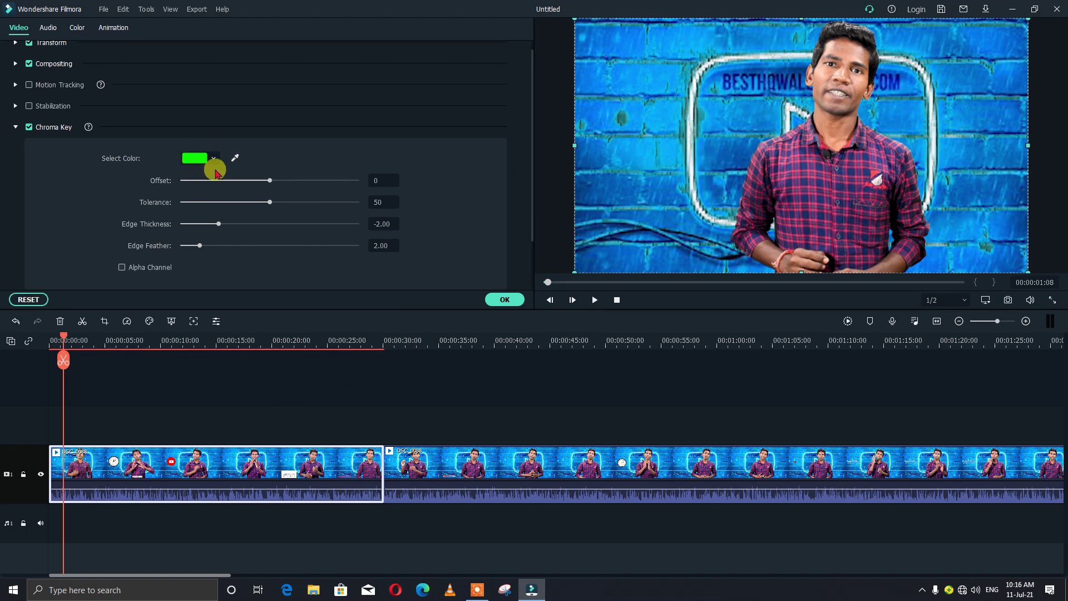
left_click(39, 129)
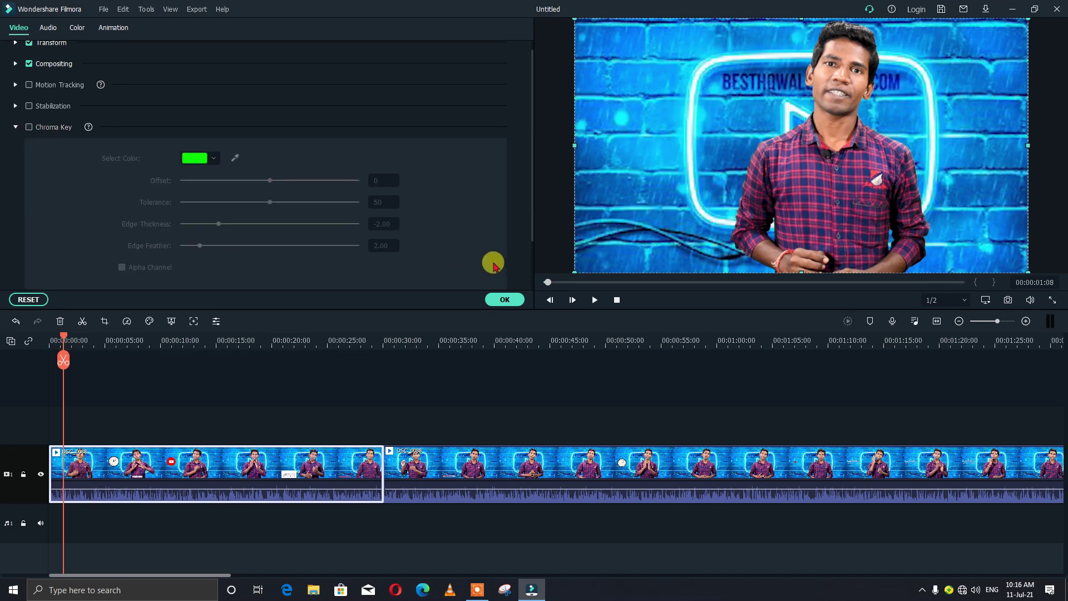
left_click(506, 300)
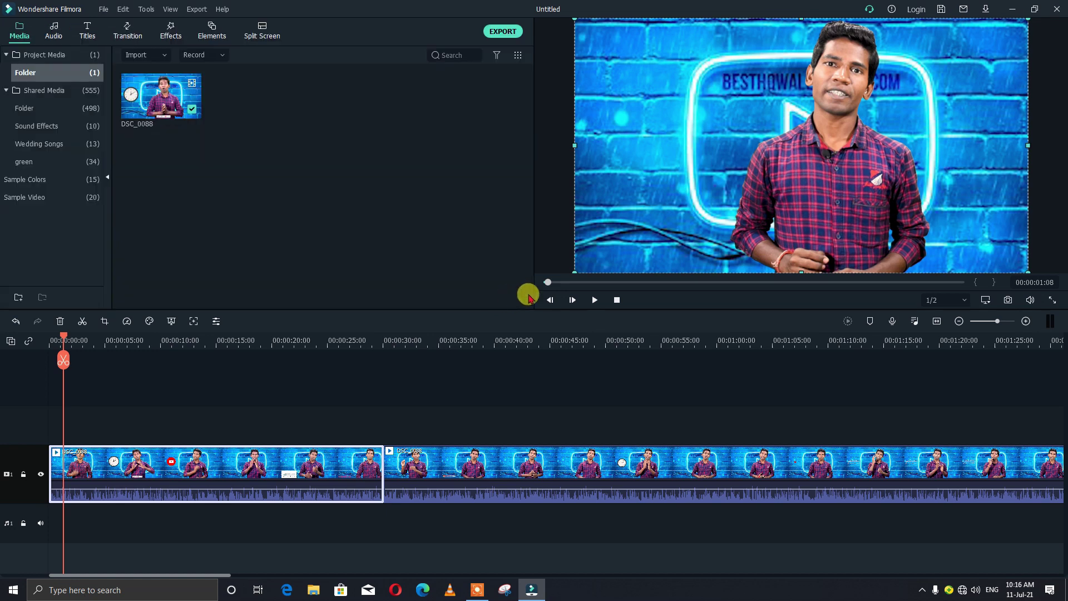
- Start motion tracking on the first segment, decline it, and look over the clip's video edit settings
left_click(193, 321)
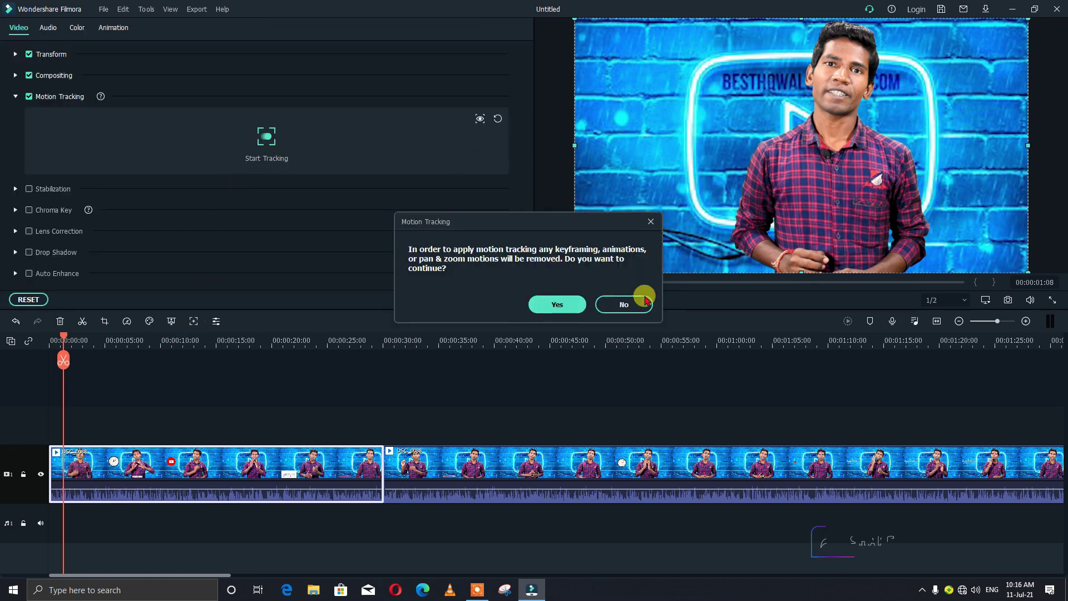
left_click(628, 305)
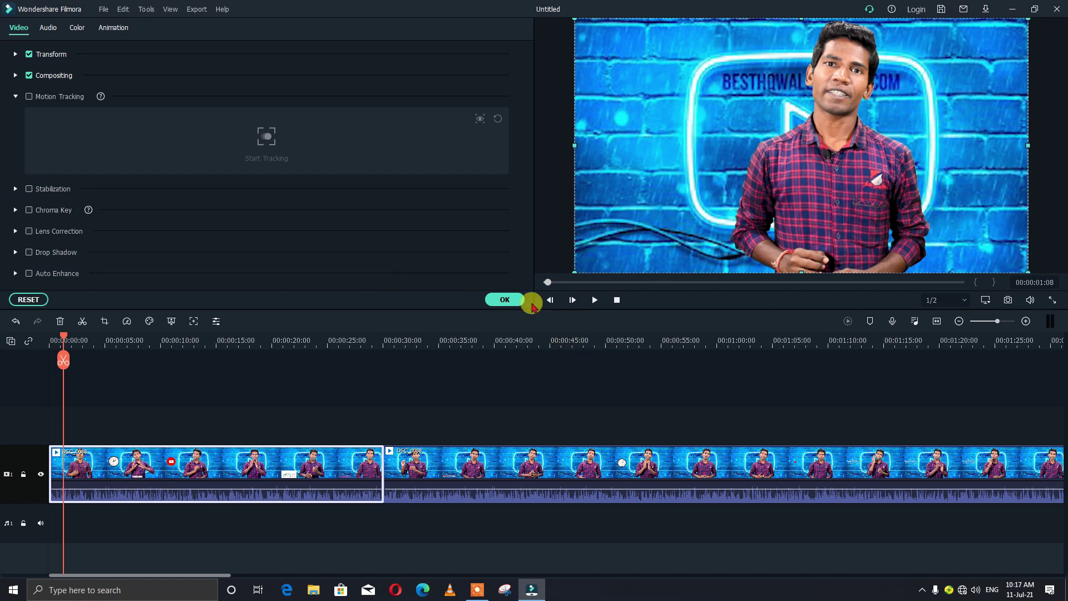
left_click(504, 300)
left_click(216, 321)
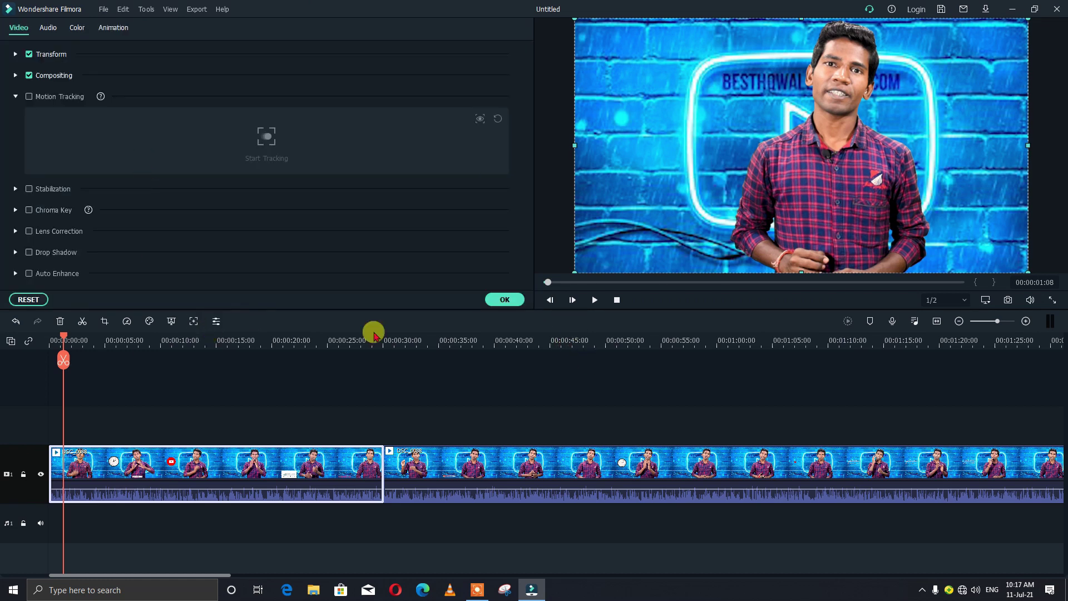
left_click(503, 300)
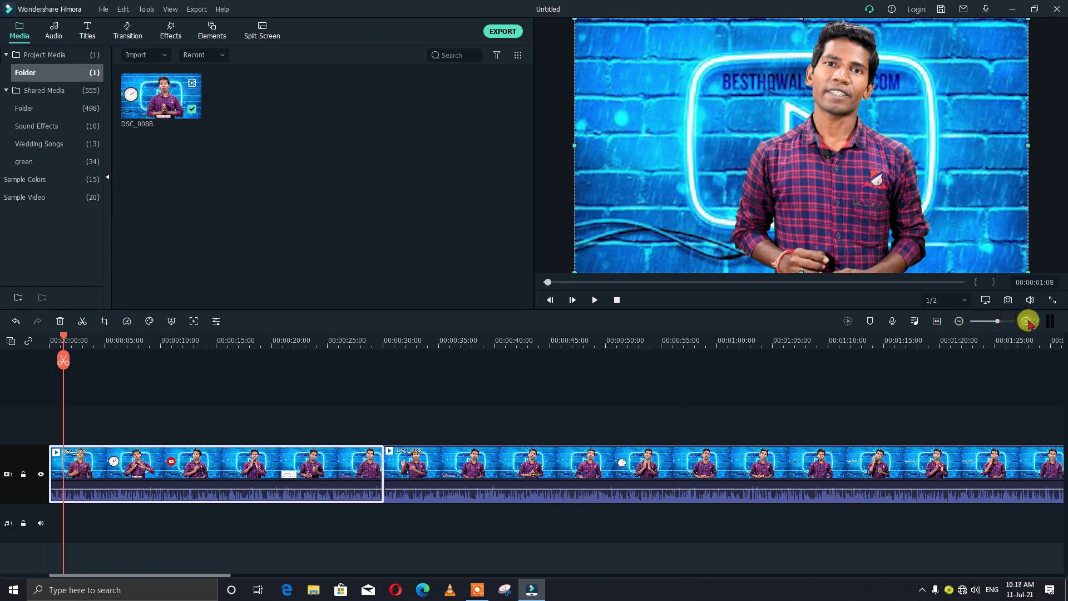
- Zoom the timeline in and back out to compare the clip at different scales
left_click(1027, 322)
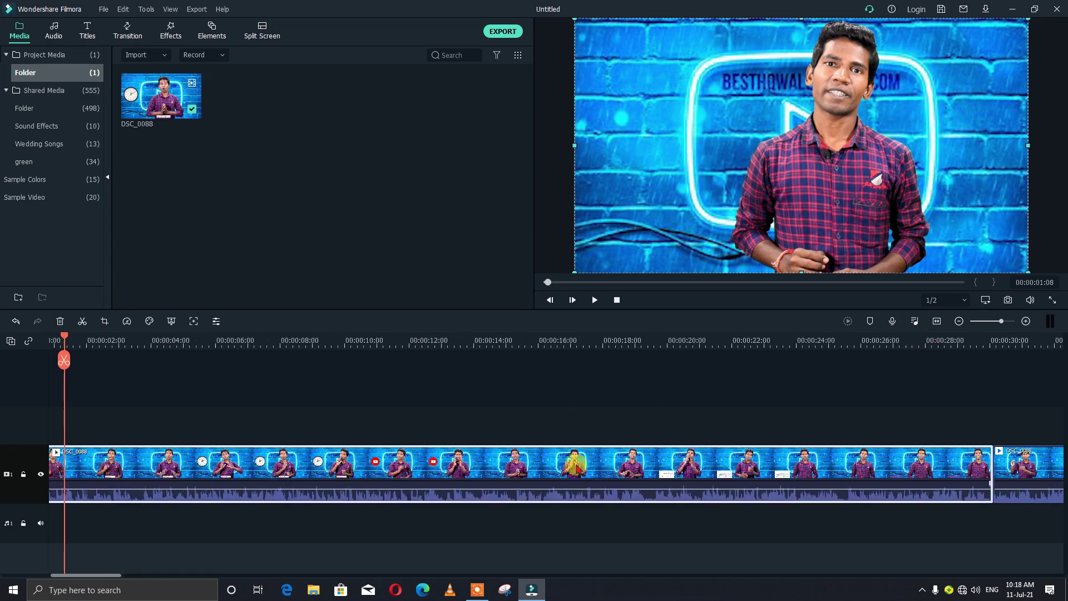
left_click(1025, 321)
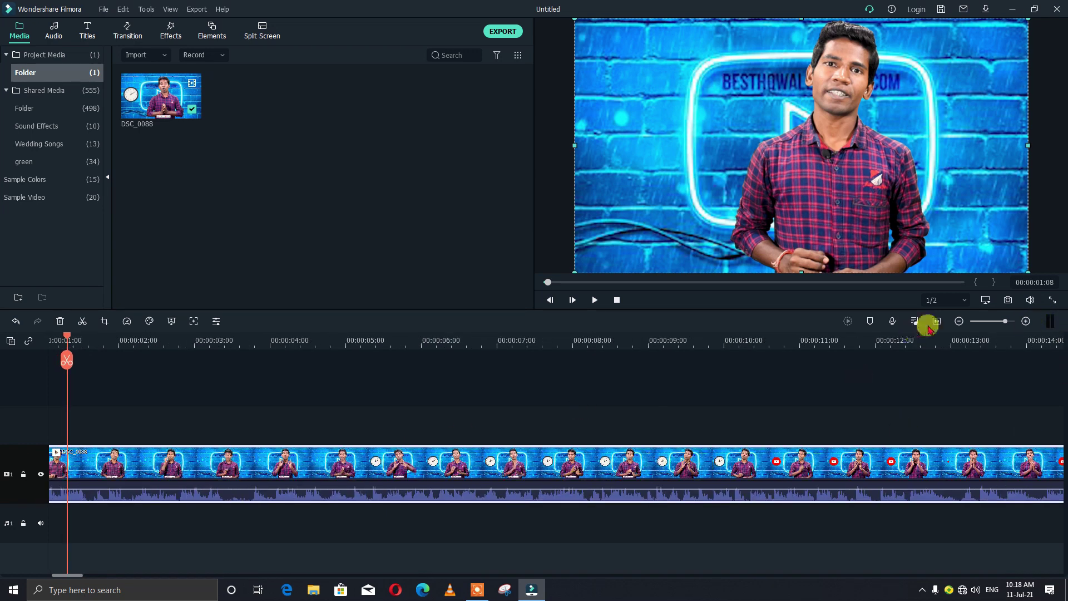
left_click(958, 321)
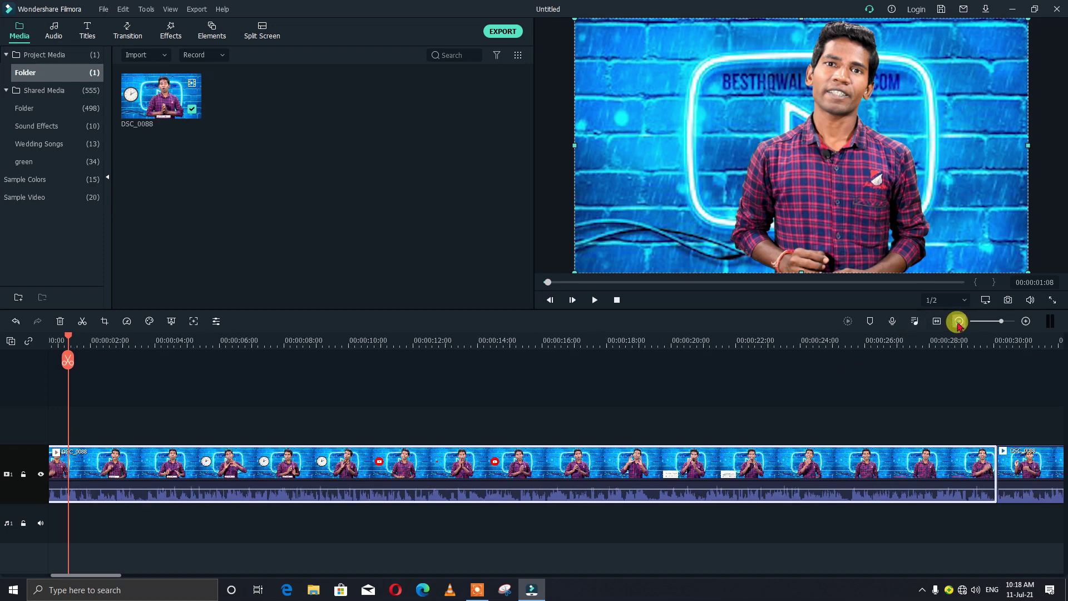
left_click(958, 322)
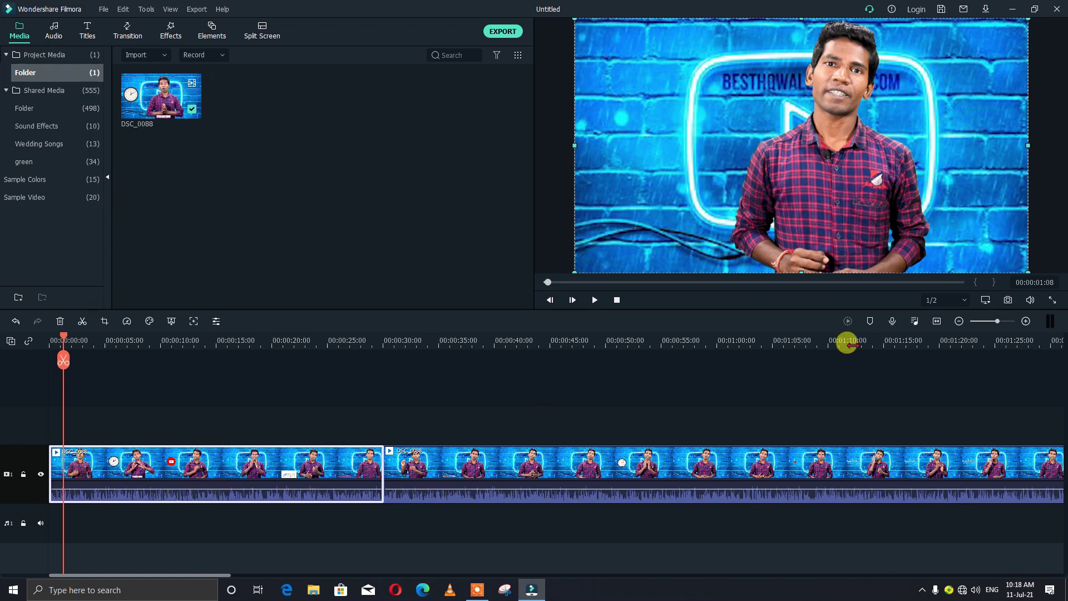
left_click(1024, 322)
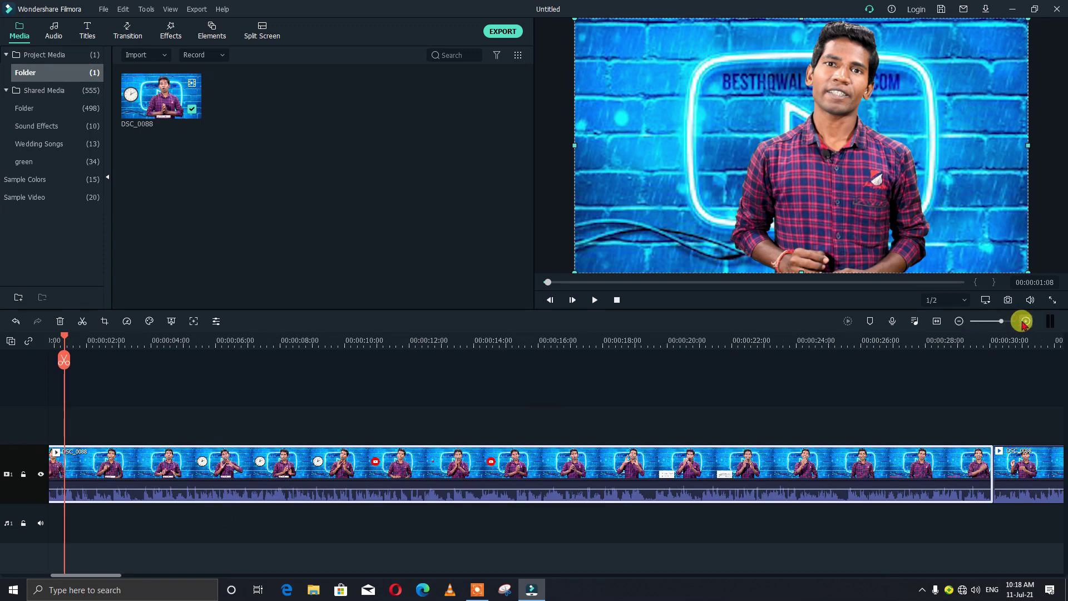
left_click(958, 321)
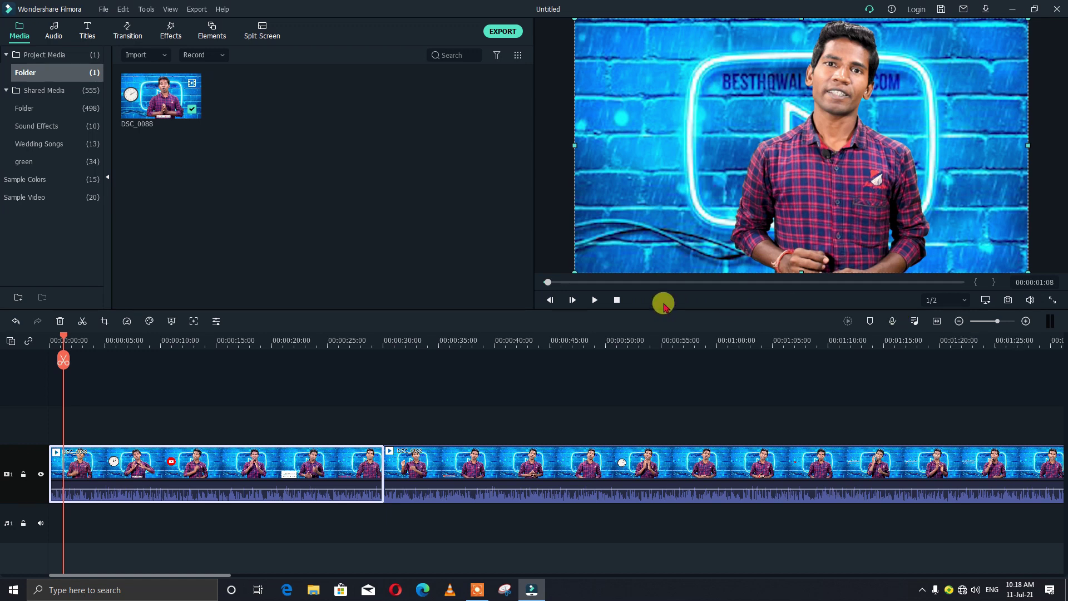
- Play the video briefly in the normal and full-screen preview, and lower the preview volume slightly
left_click(593, 301)
key("space")
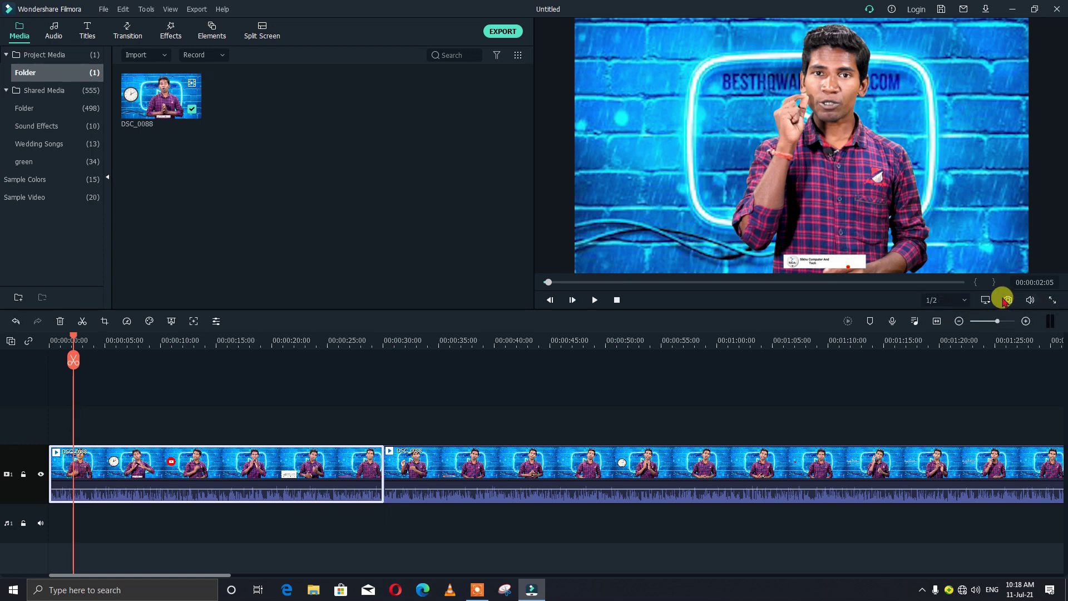
left_click(1051, 301)
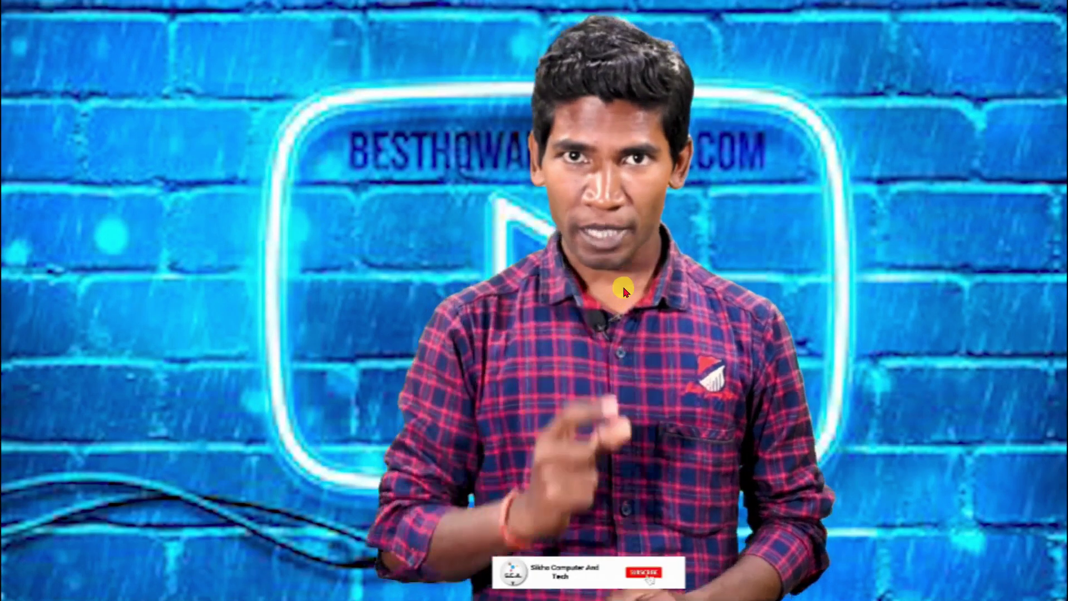
key("space")
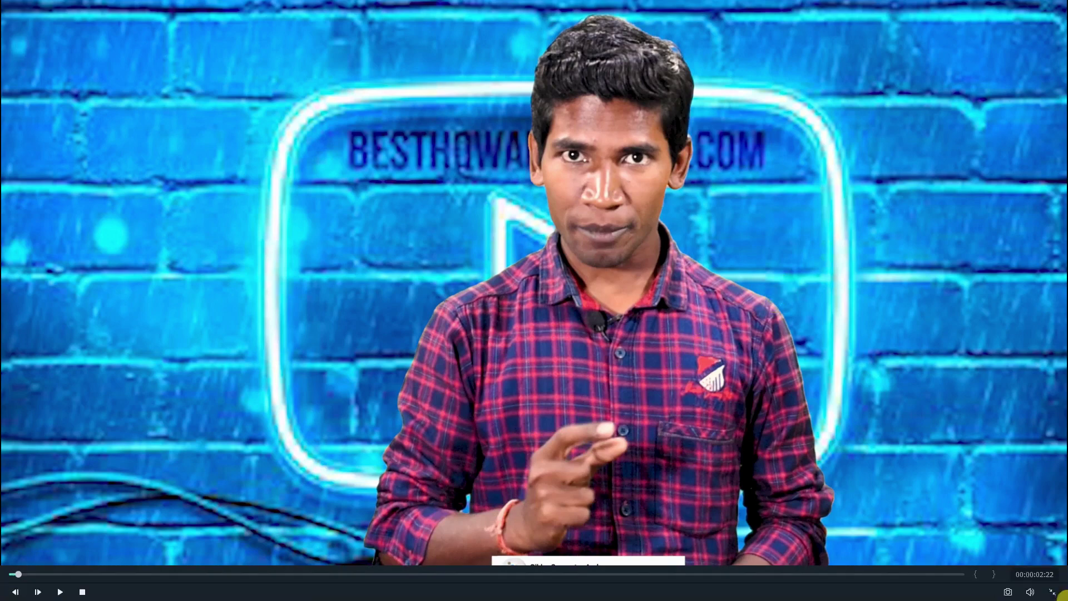
left_click(1055, 591)
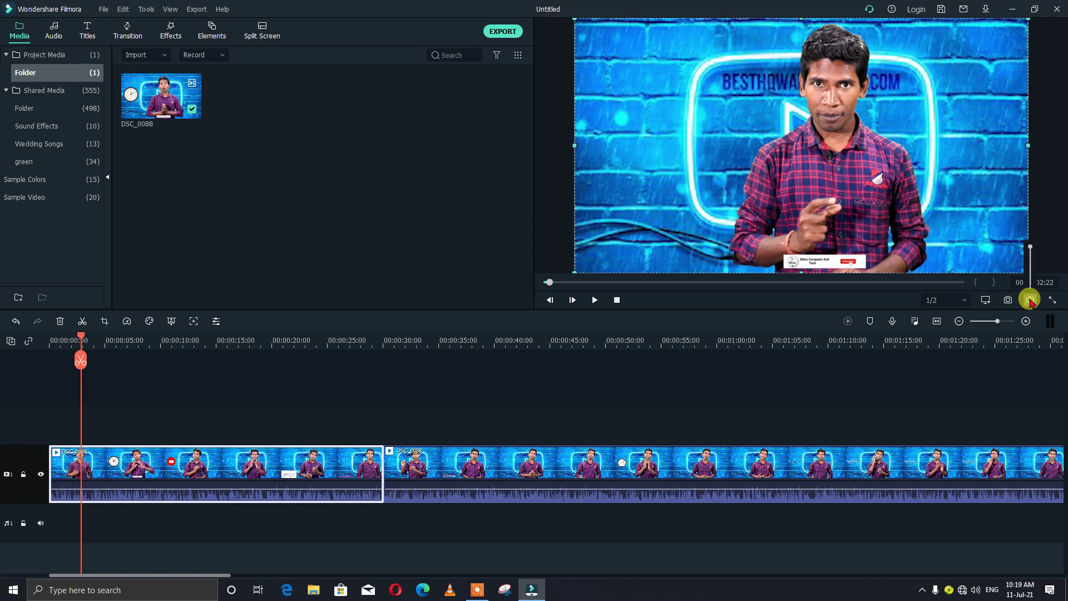
mouse_move(1030, 247)
left_mouse_down()
mouse_move(1030, 276)
mouse_move(1032, 253)
left_mouse_up()
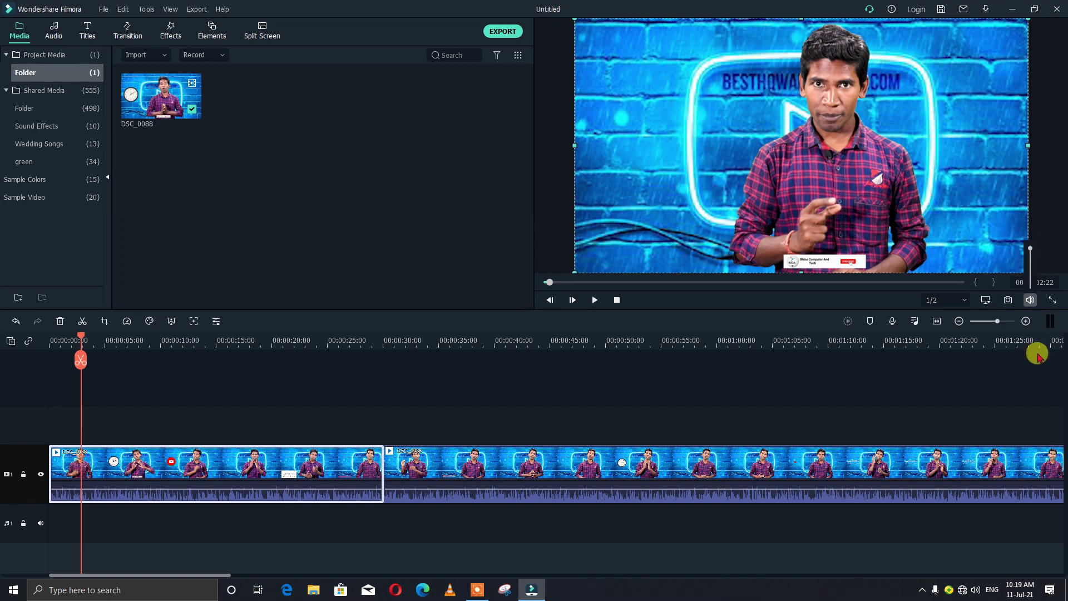
- Capture a snapshot of the frame at 00:00:45:11 and preview the saved image from the project media
left_click(1013, 307)
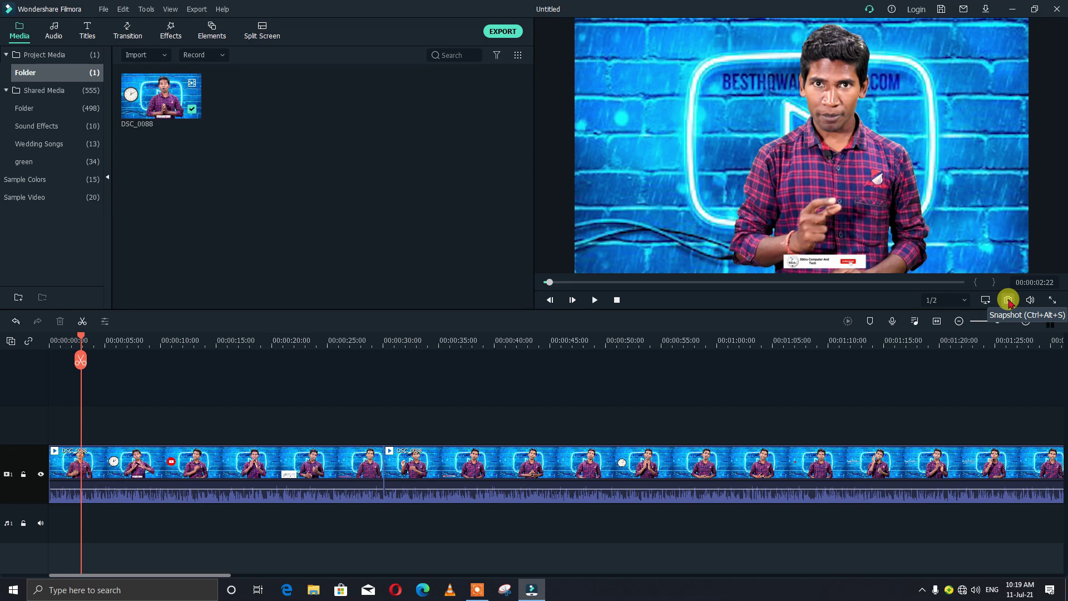
left_click_drag(83, 336, 555, 401)
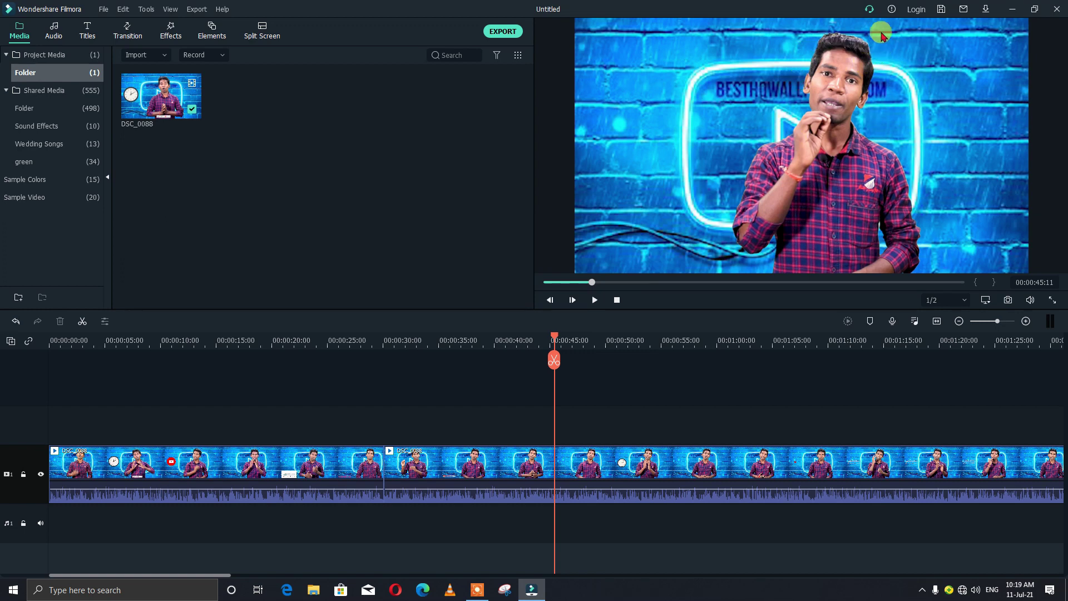
left_click(1008, 301)
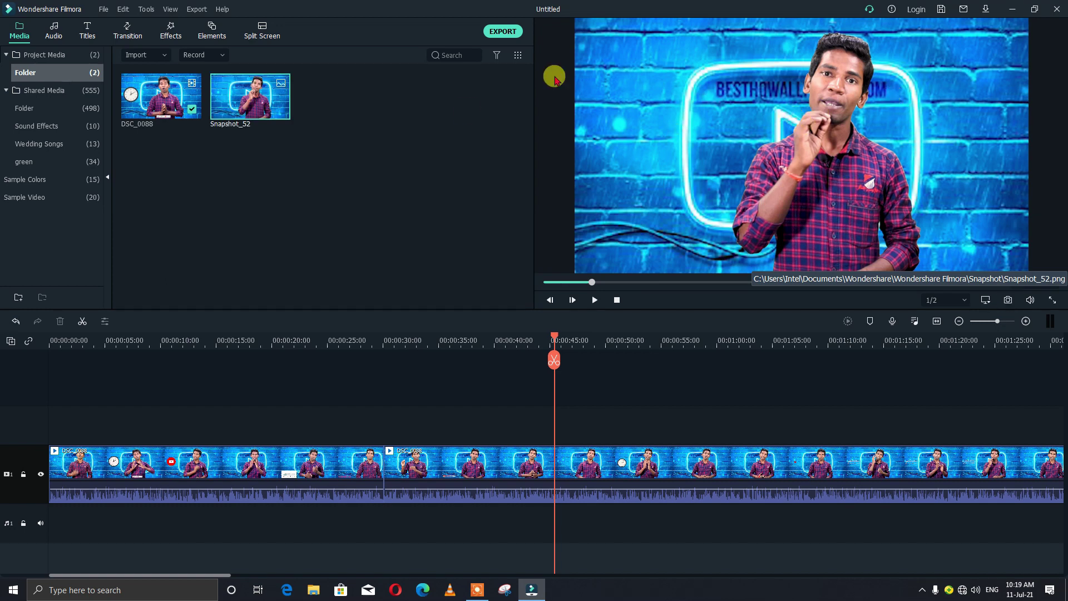
double_click(251, 101)
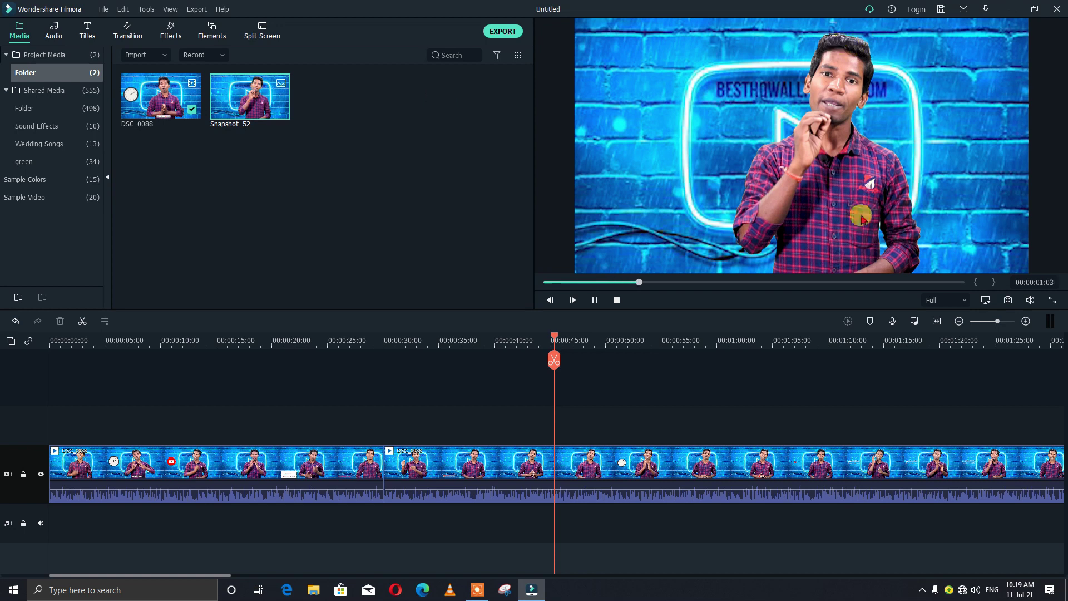
left_click(595, 301)
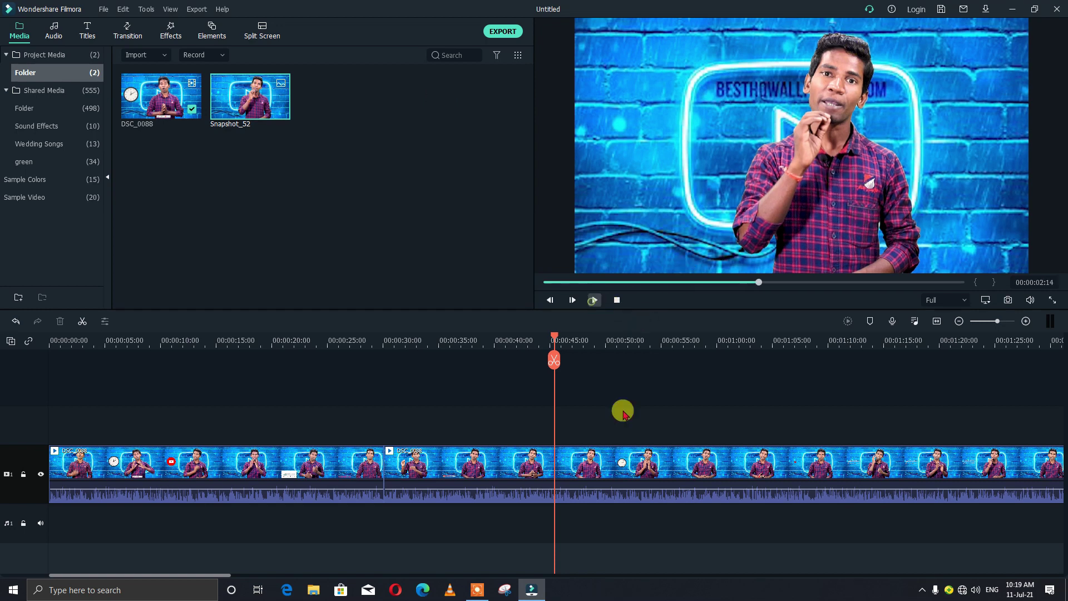
- Select the second segment and examine the preview display options, including the zoom levels
left_click(646, 457)
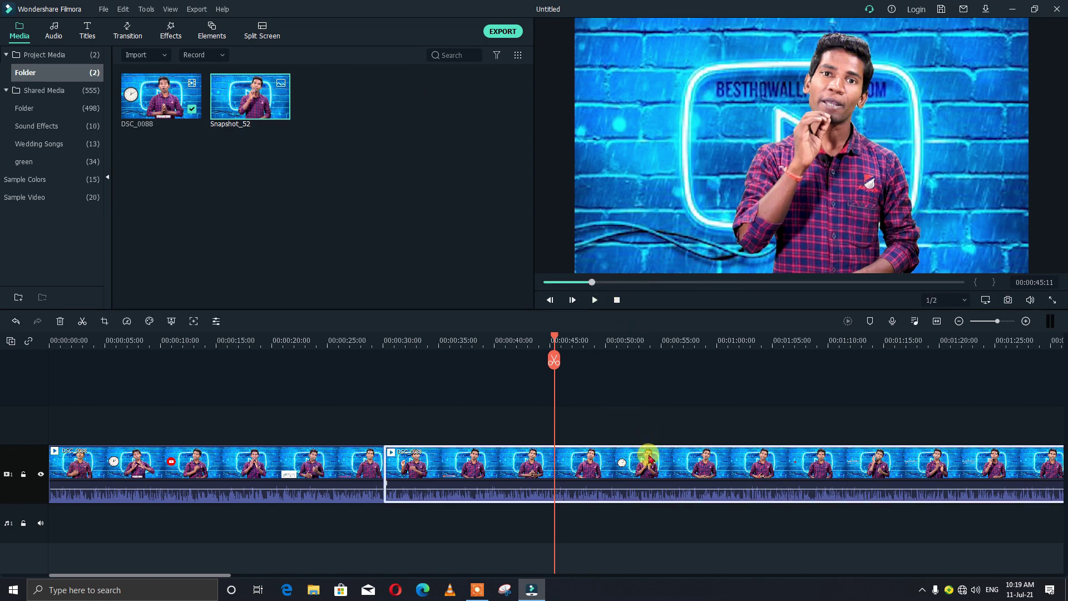
left_click(986, 303)
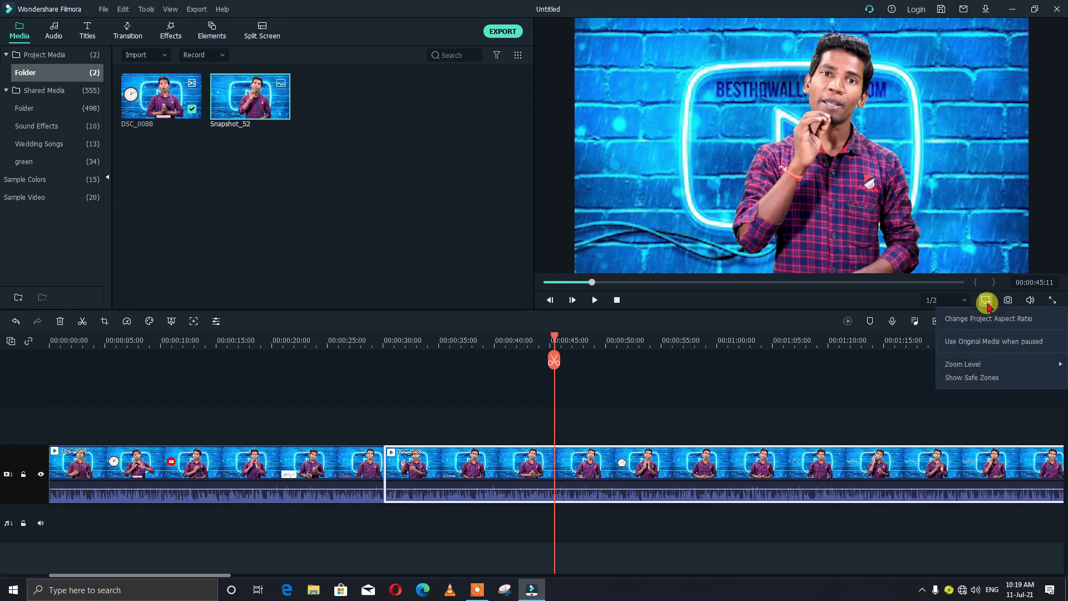
mouse_move(995, 366)
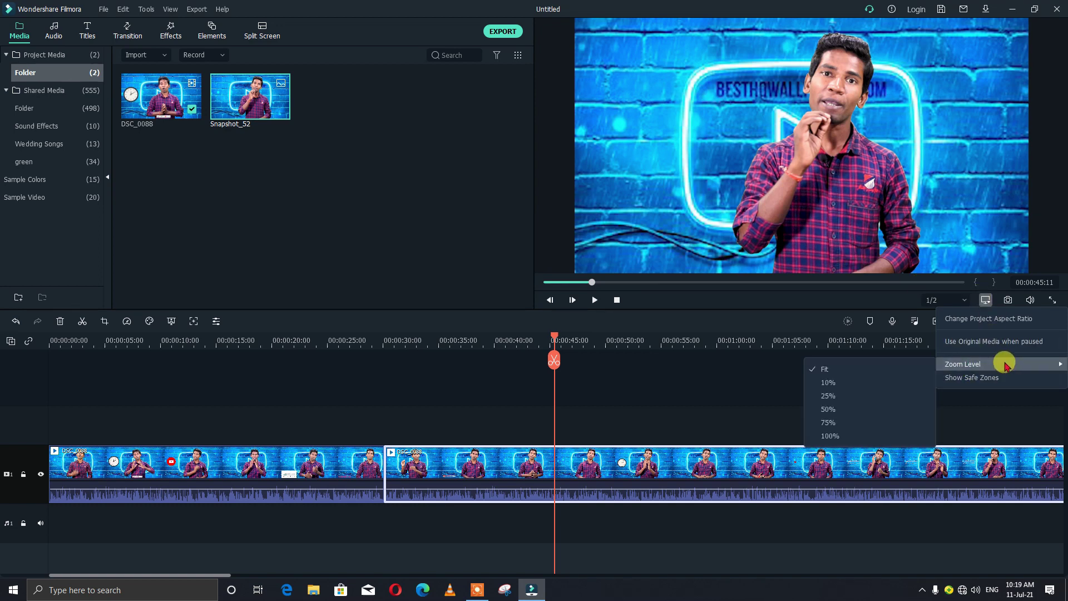
left_click(836, 304)
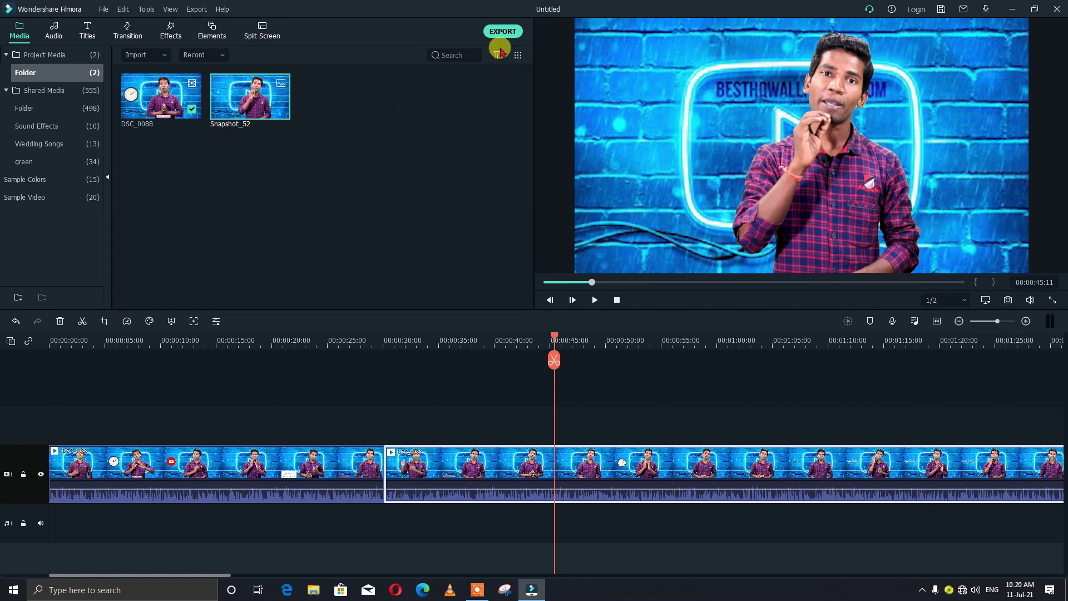